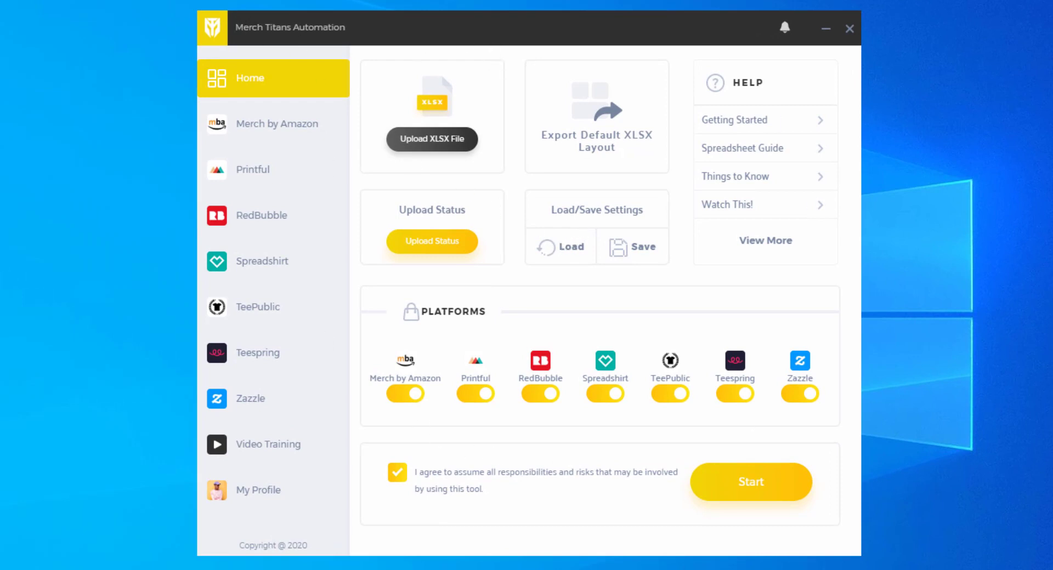
Turn off Merch by Amazon, RedBubble, Spreadshirt, TeePublic, Teespring and Zazzle so that only the Printful platform is enabled.
click(409, 394)
click(543, 393)
click(606, 394)
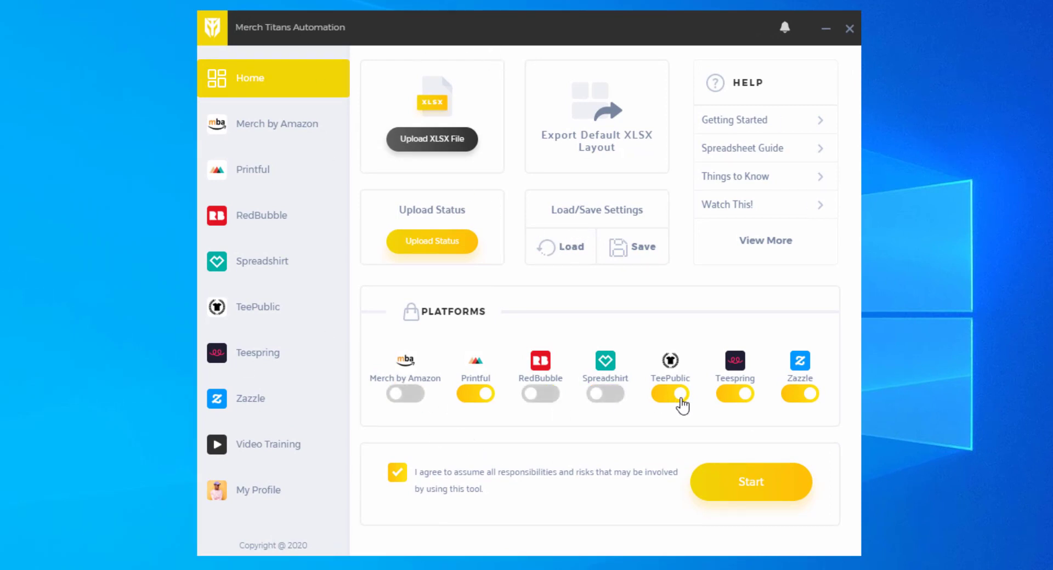
click(673, 393)
click(738, 393)
click(814, 394)
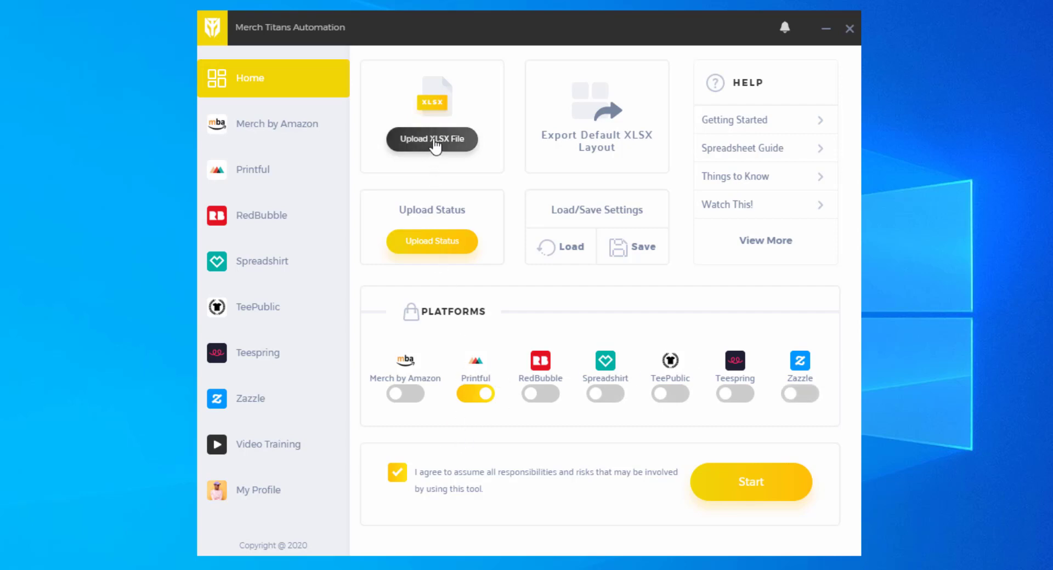
Upload the XLSX spreadsheet of camping designs, check its listing rows, and return to the home screen.
click(433, 140)
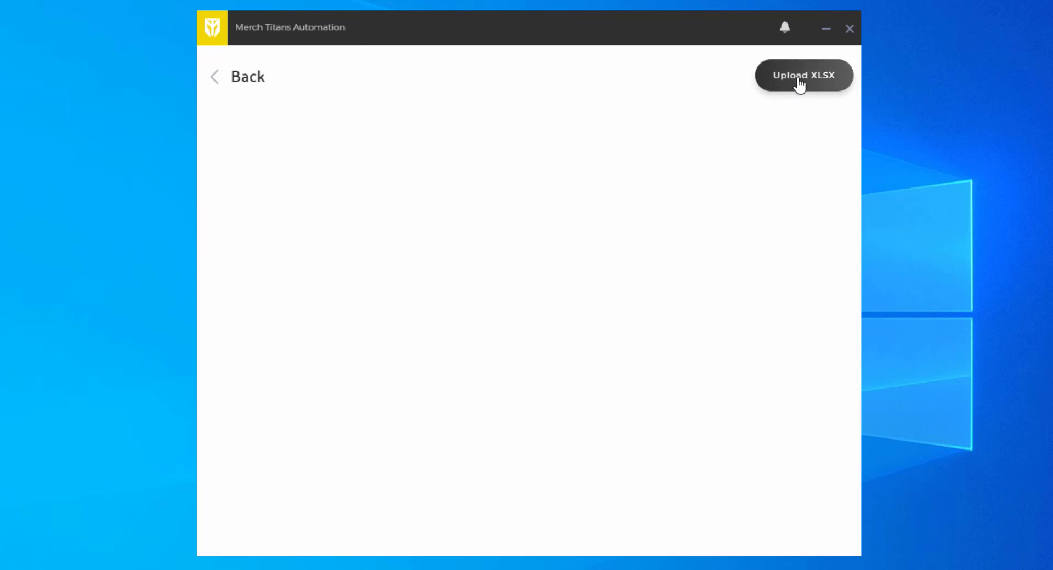
click(790, 88)
double_click(384, 117)
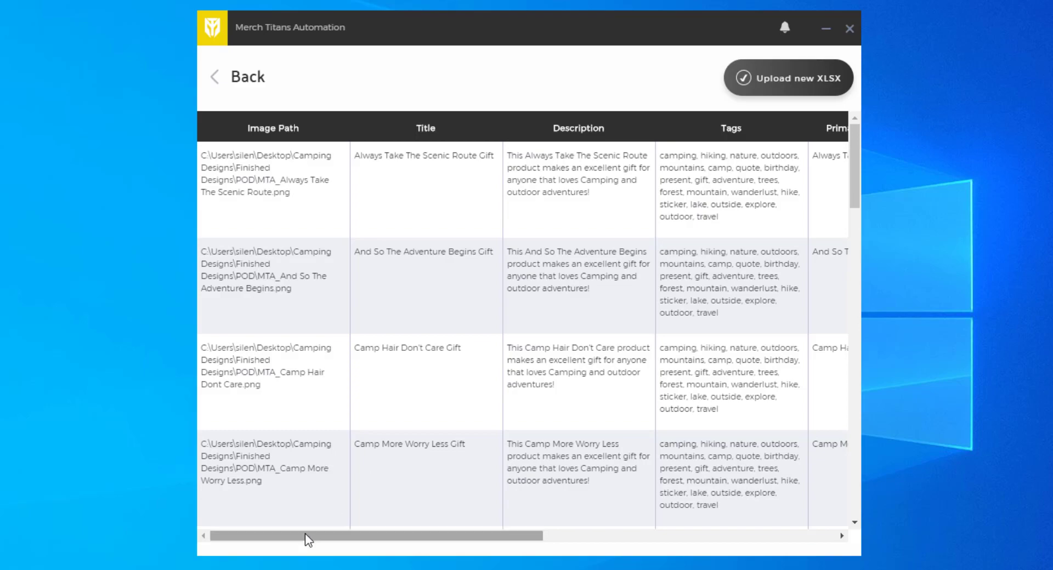
drag(307, 540, 170, 458)
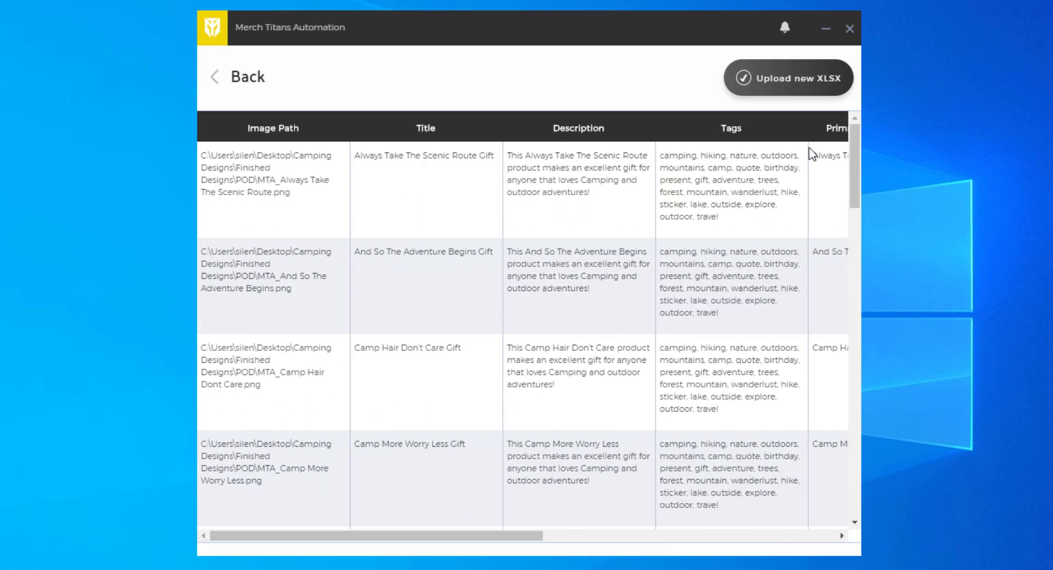
mouse_move(856, 147)
mouse_down()
mouse_move(854, 522)
mouse_move(850, 159)
mouse_up()
click(239, 82)
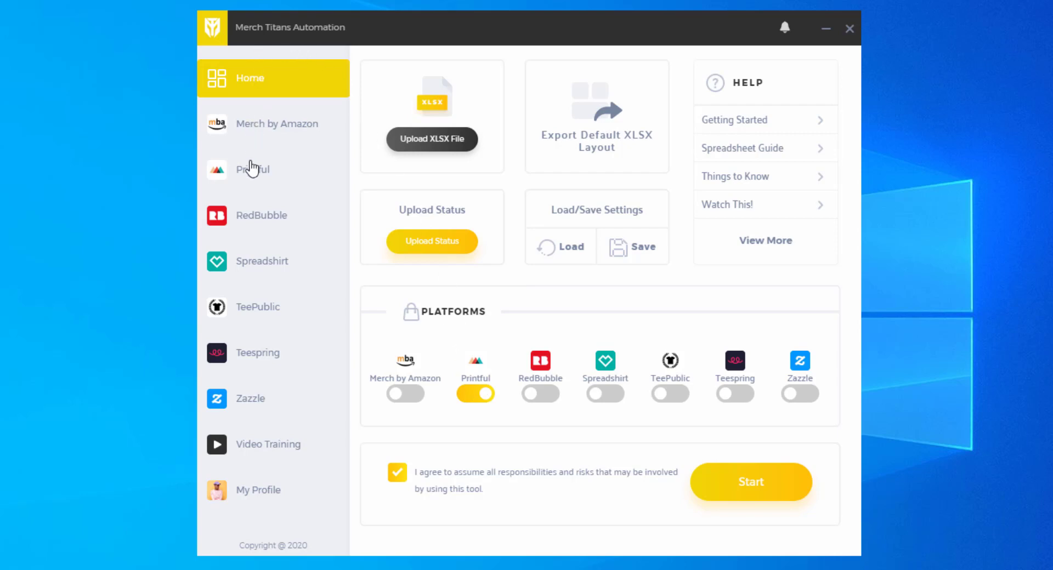
Open the Printful settings and review the available upload options.
click(258, 175)
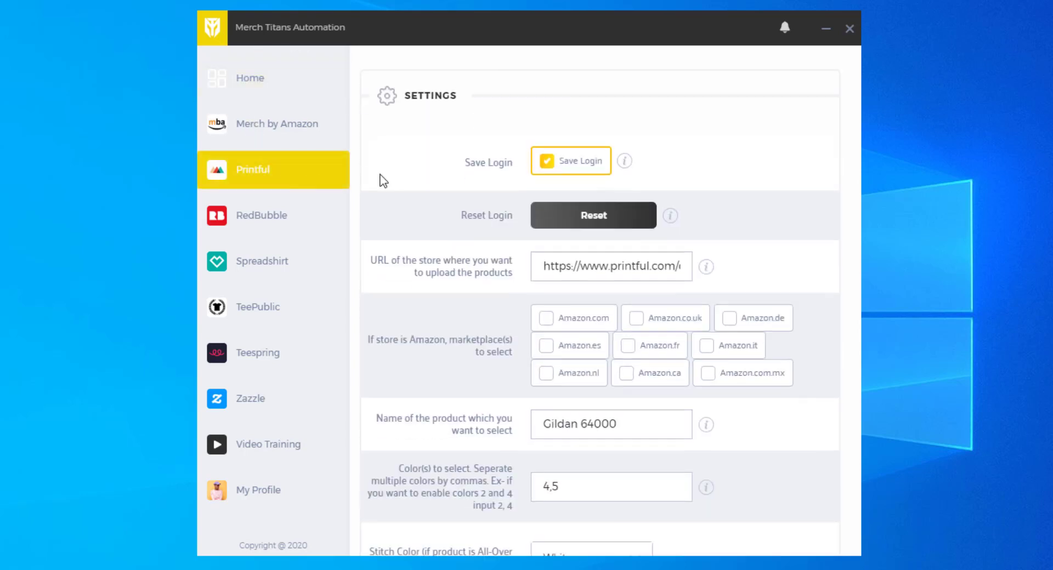
scroll(576, 171, down, 7)
scroll(554, 299, up, 7)
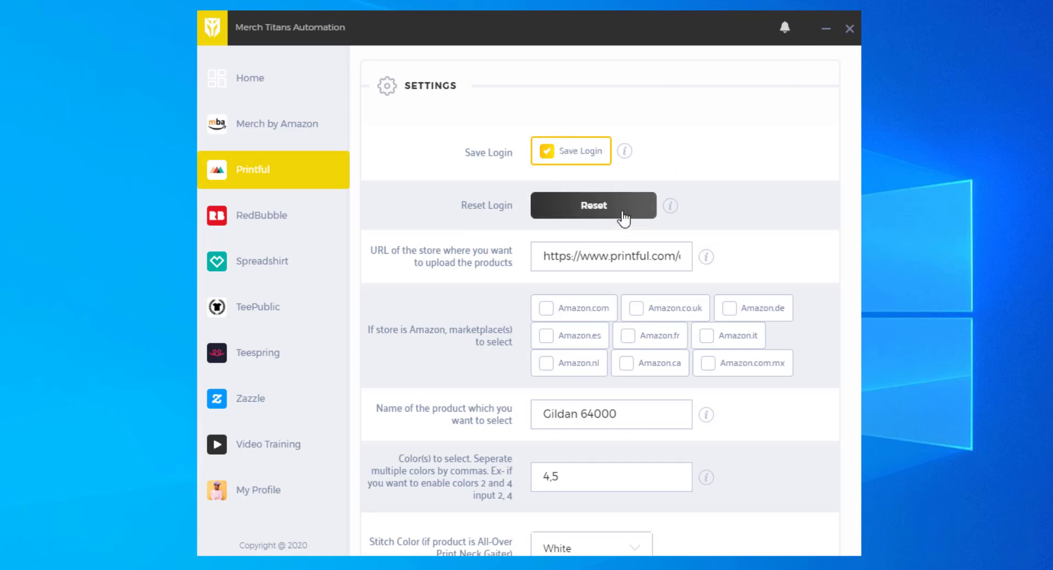
scroll(693, 199, down, 1)
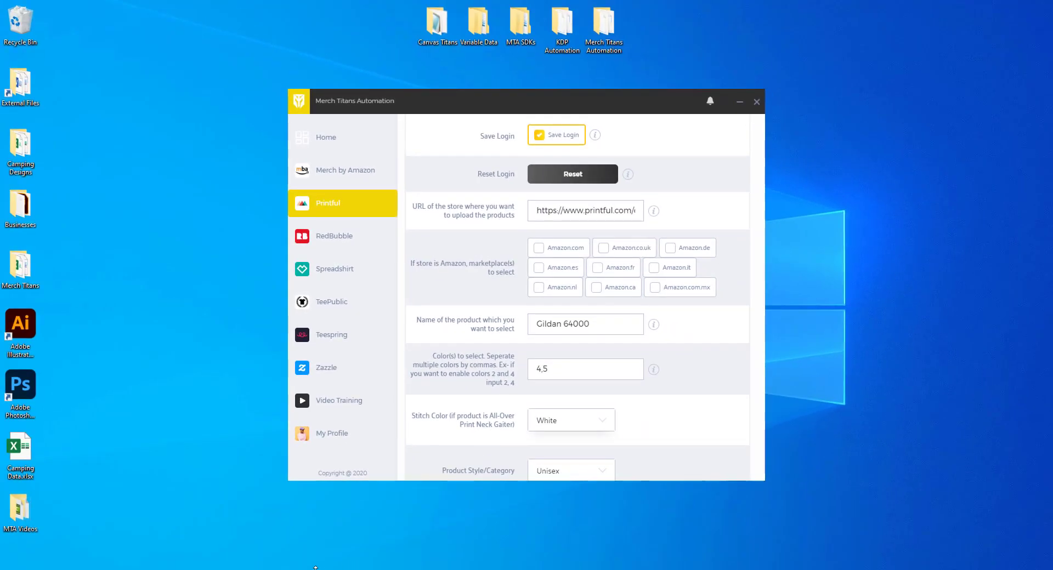
Switch to Printful in the browser, close the pricing dialog, and open the CaptainAthletics store from the stores list.
mouse_move(315, 567)
click(405, 548)
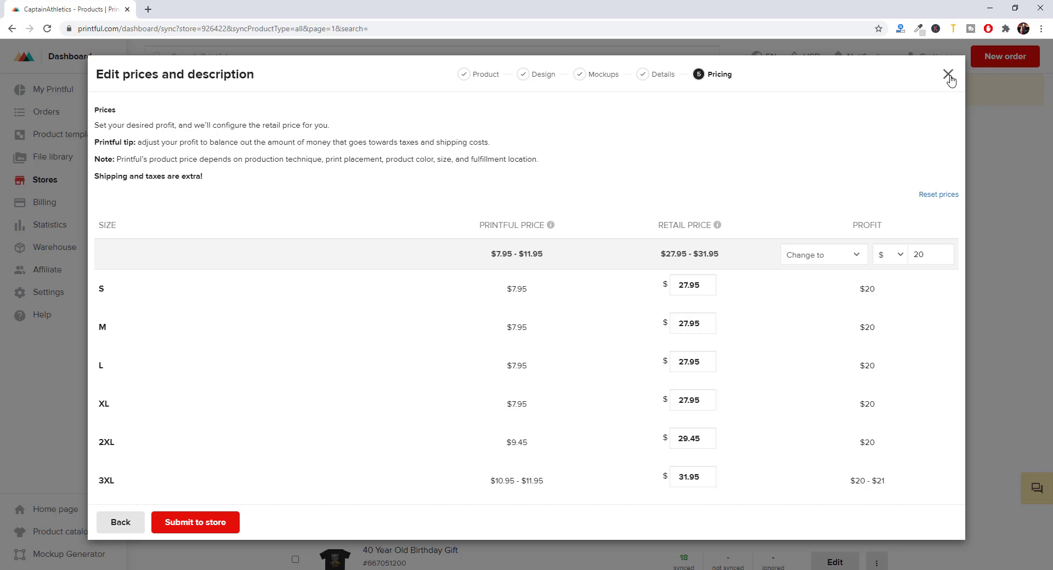
click(948, 74)
click(512, 173)
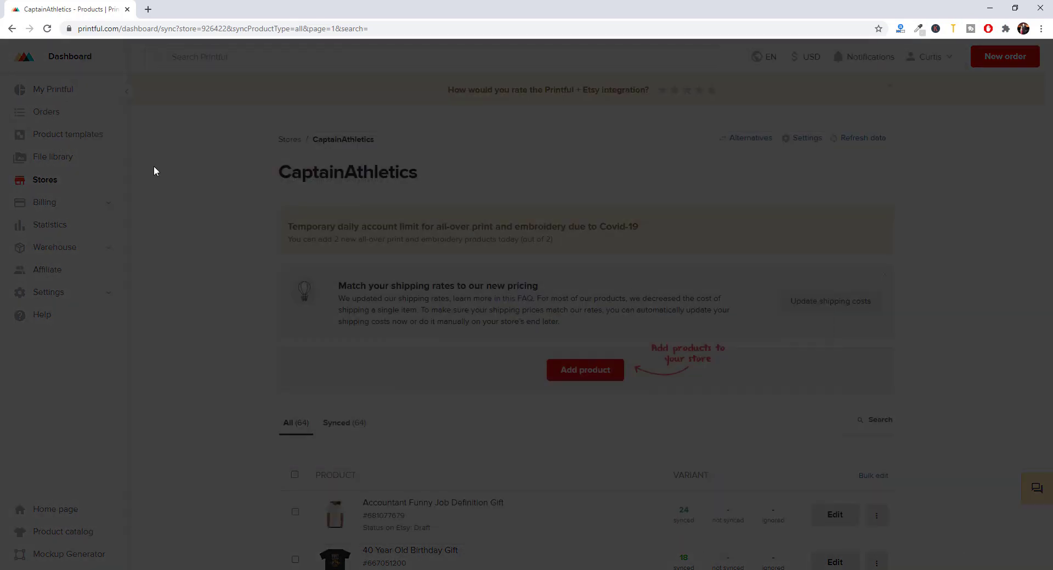
click(50, 114)
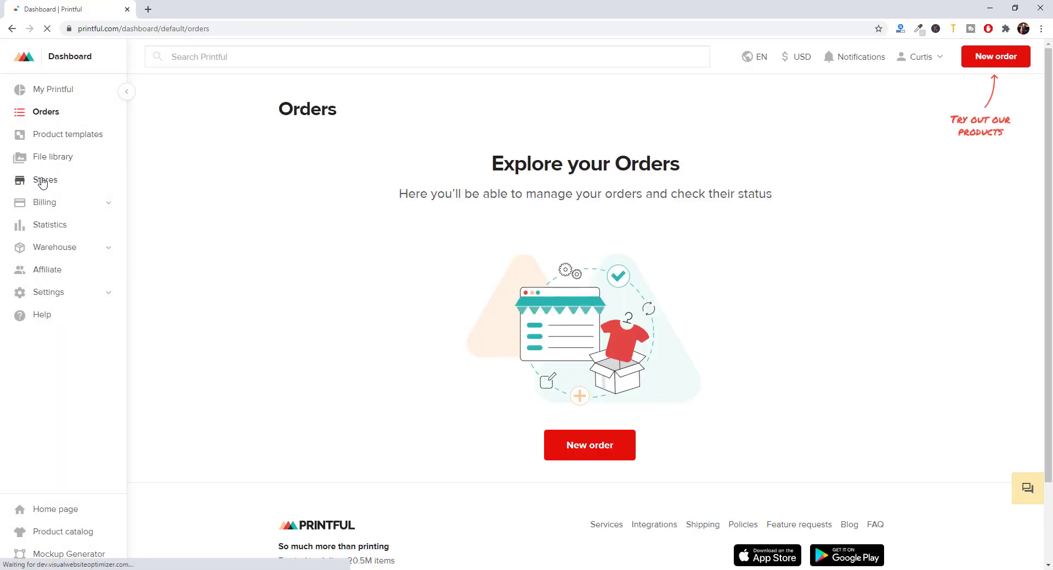
click(43, 181)
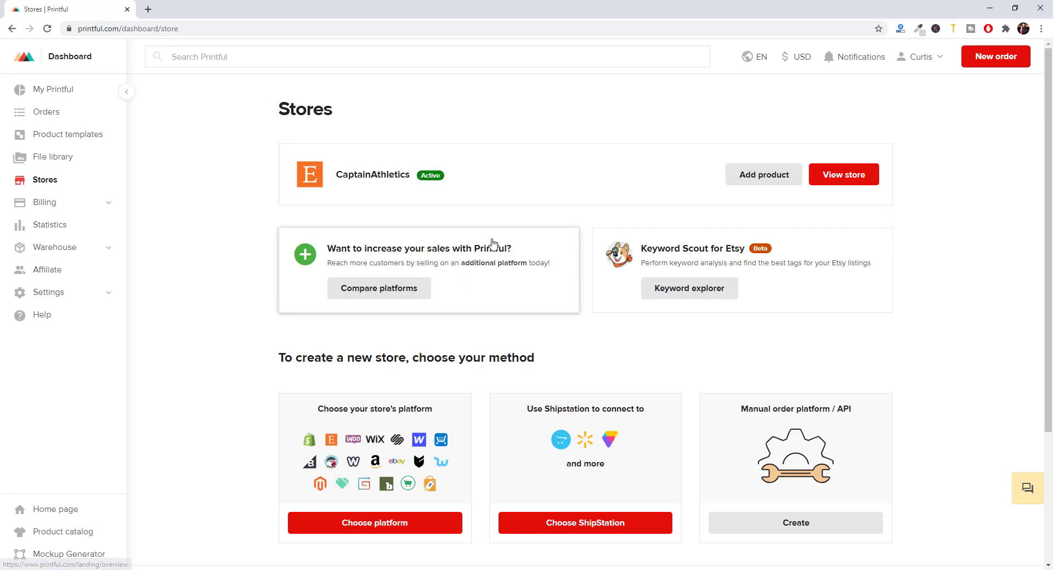
click(384, 174)
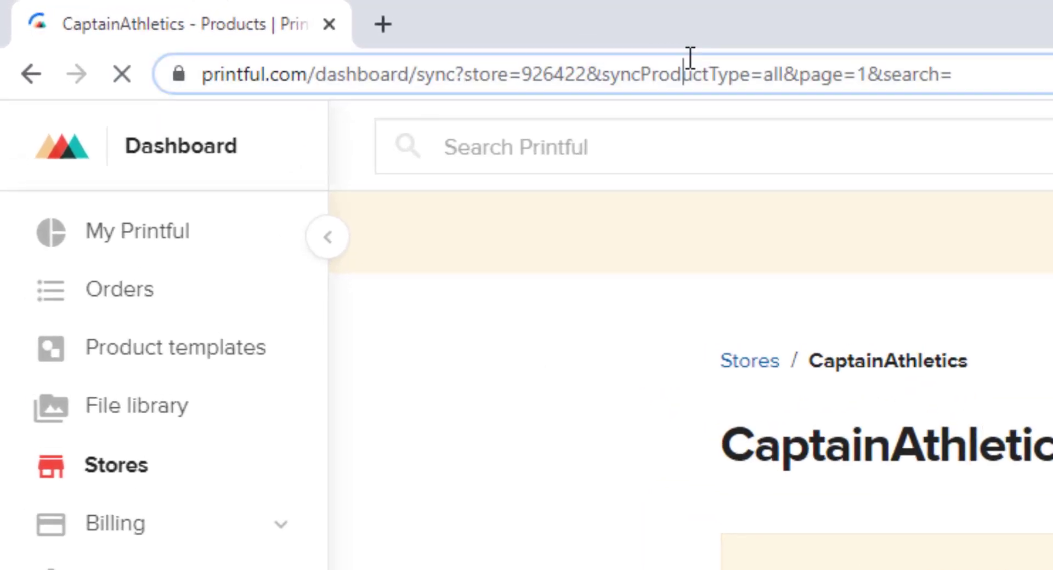
Copy the store page's full web address and paste it as the upload store URL in Merch Titans Automation.
click(690, 57)
click(281, 72)
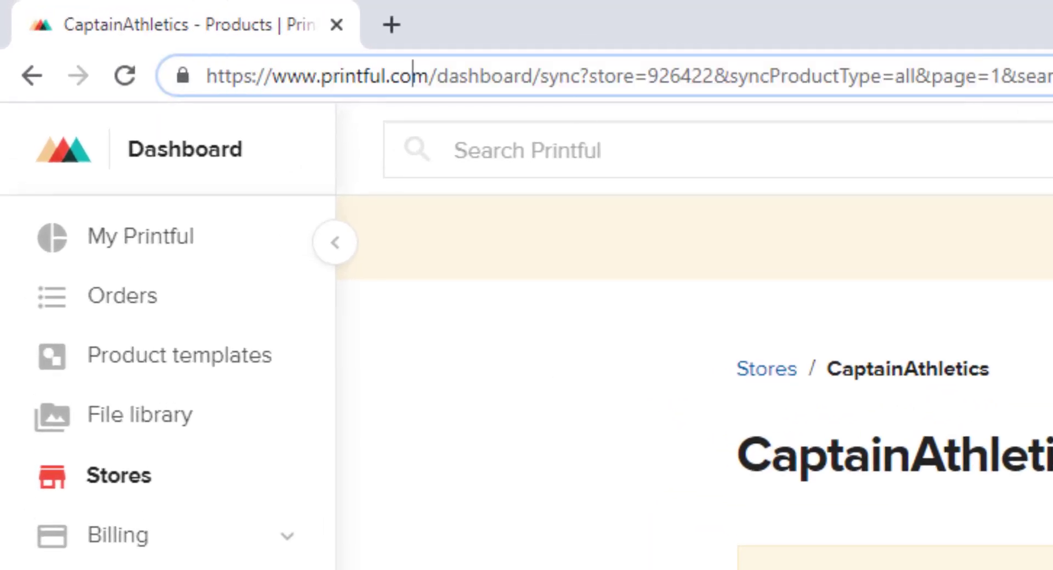
key(ctrl+a)
key(ctrl+c)
key(alt+Tab)
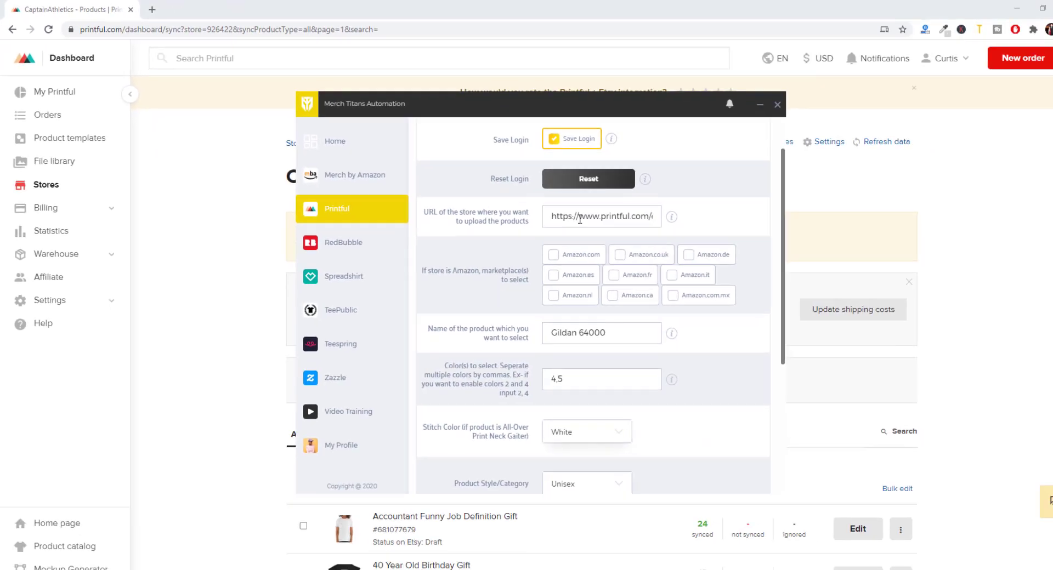
click(564, 213)
key(ctrl+a)
key(ctrl+v)
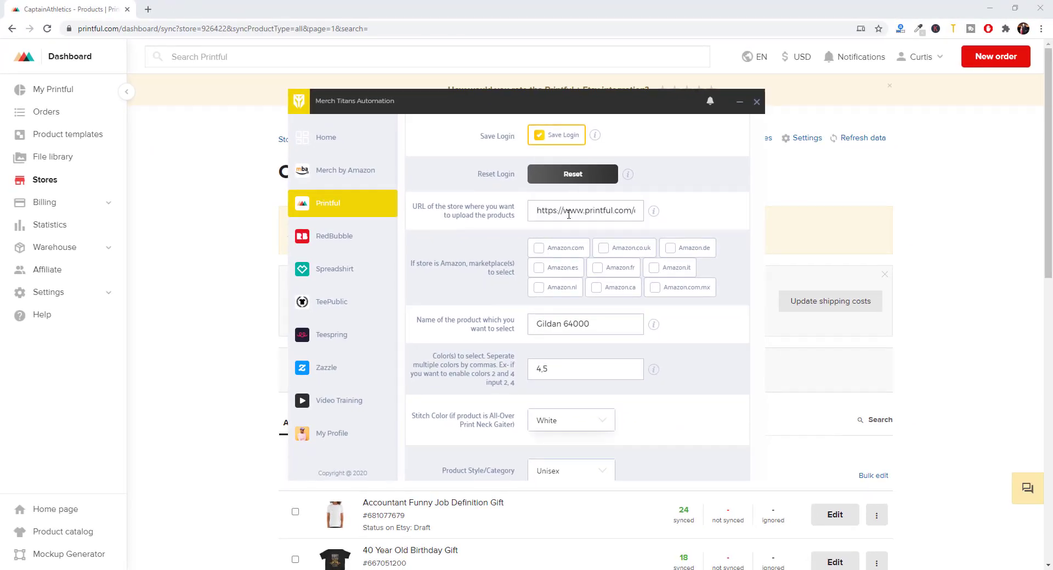
click(552, 219)
key(ctrl+a)
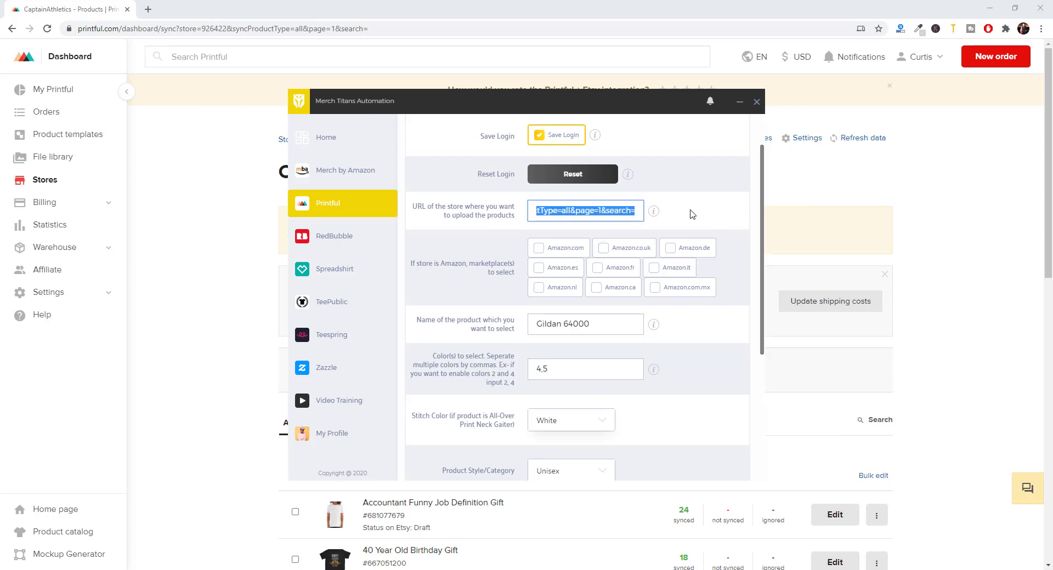
key(ctrl+c)
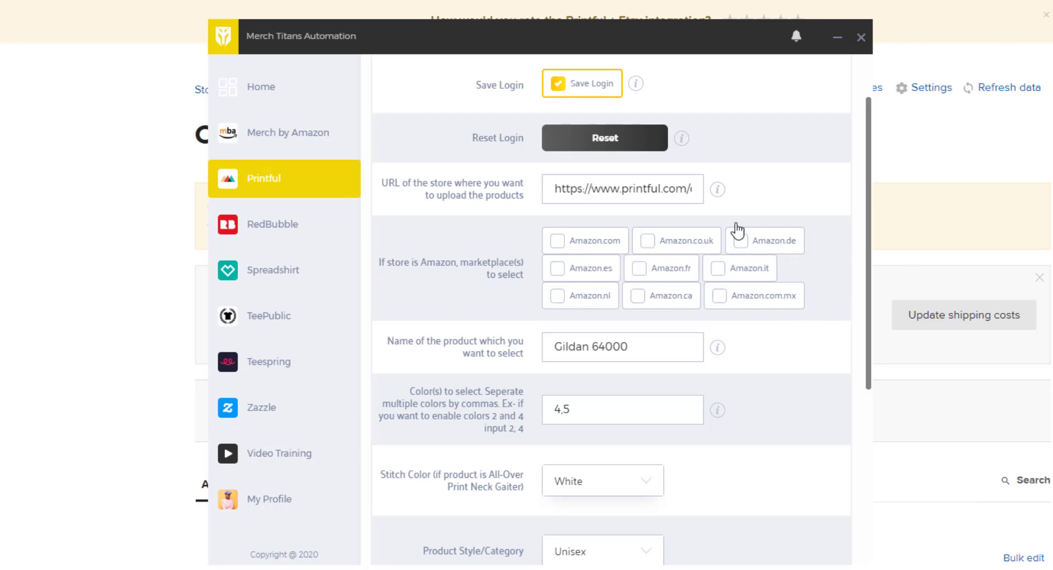
Select the Amazon.com, Amazon.co.uk and Amazon.de marketplaces and clear all three again.
click(587, 245)
click(660, 245)
click(751, 244)
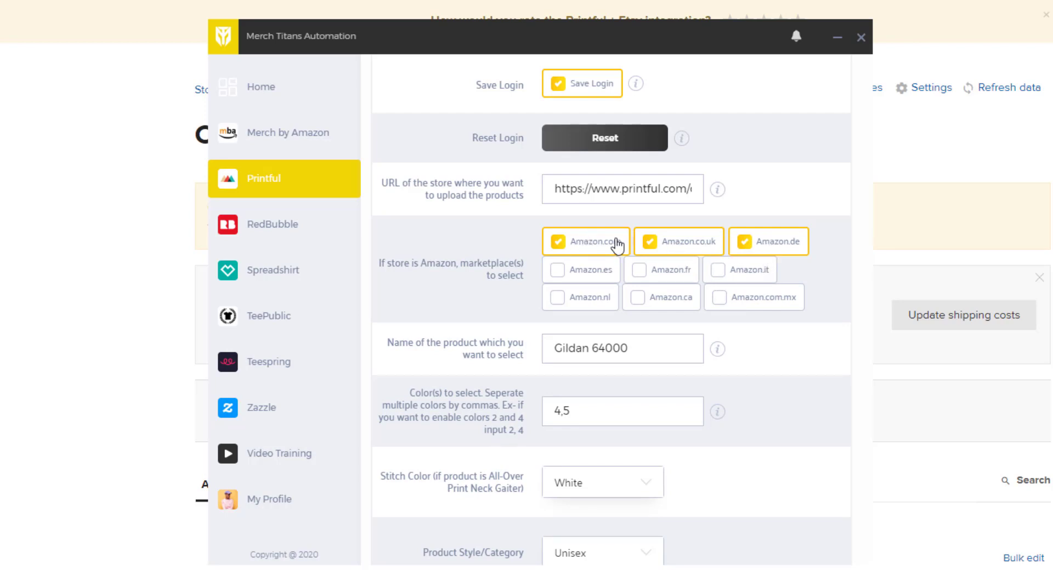
click(768, 248)
click(659, 249)
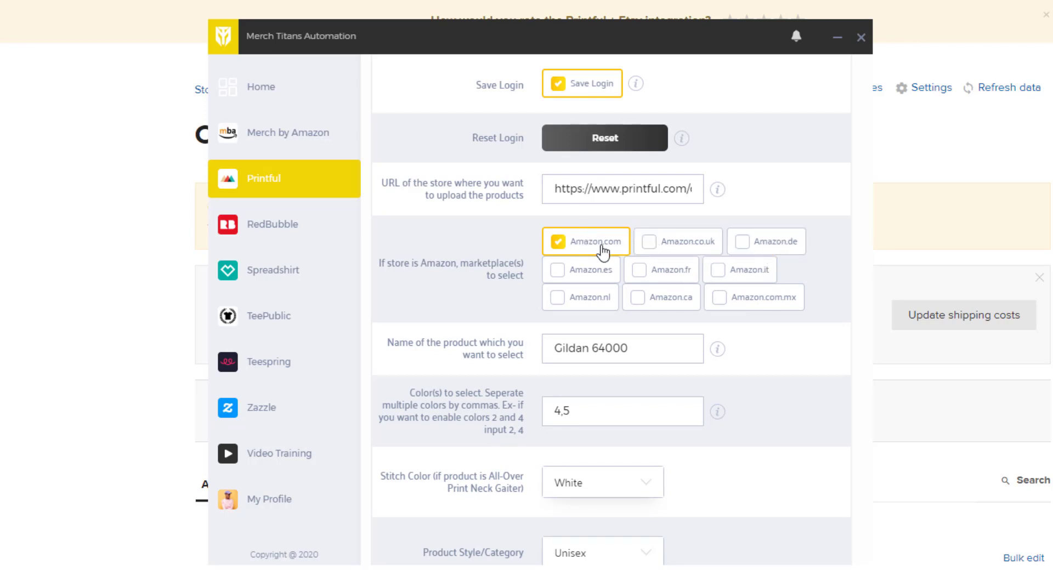
click(596, 248)
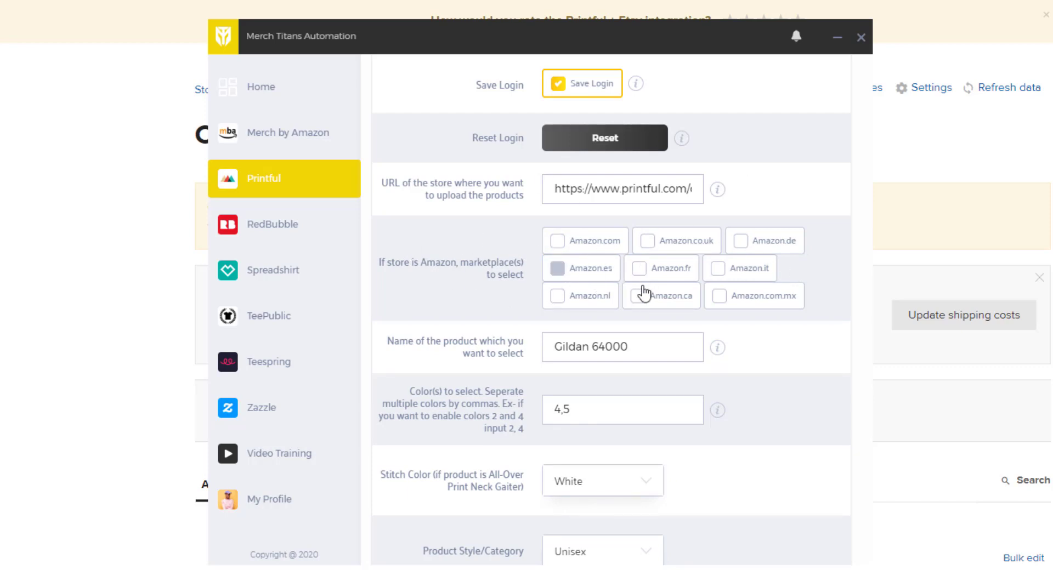
scroll(702, 295, down, 3)
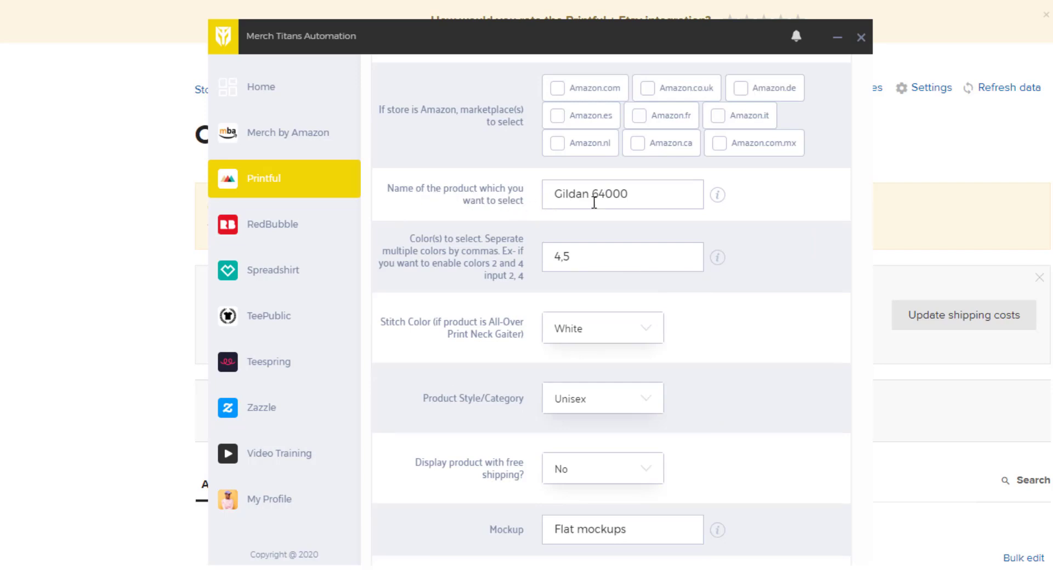
drag(663, 197, 531, 196)
click(658, 199)
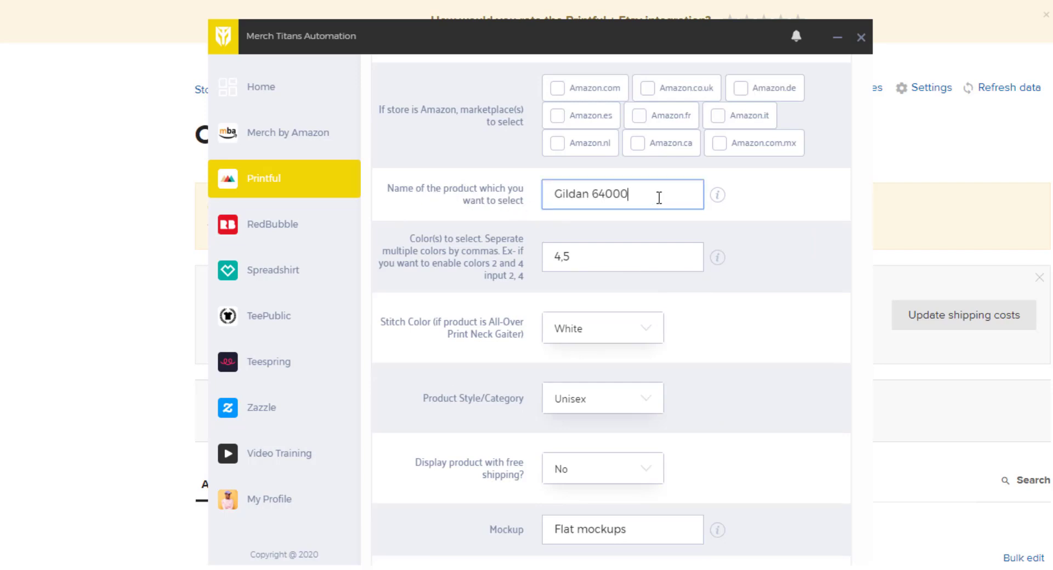
drag(658, 197, 516, 196)
click(659, 201)
triple_click(646, 197)
click(644, 206)
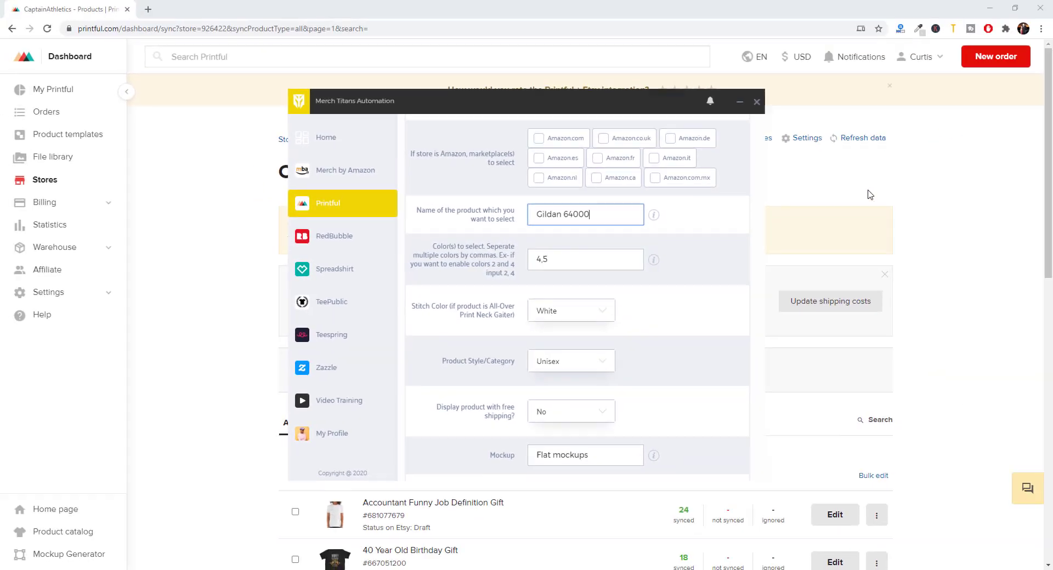
Switch back to the Printful store page, start adding a product, and browse the men's shirts catalog.
click(889, 162)
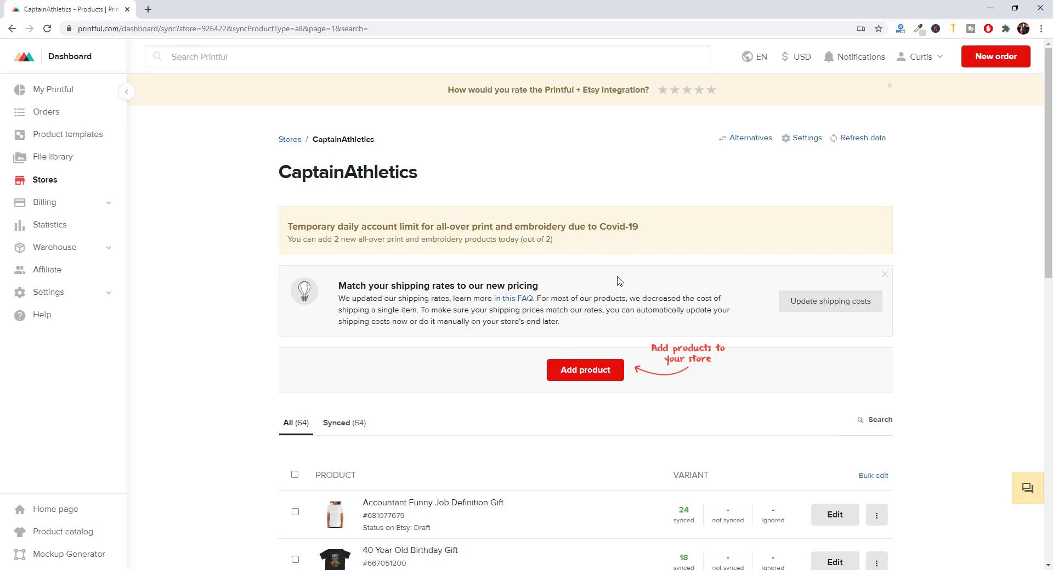
scroll(619, 281, down, 1)
click(572, 314)
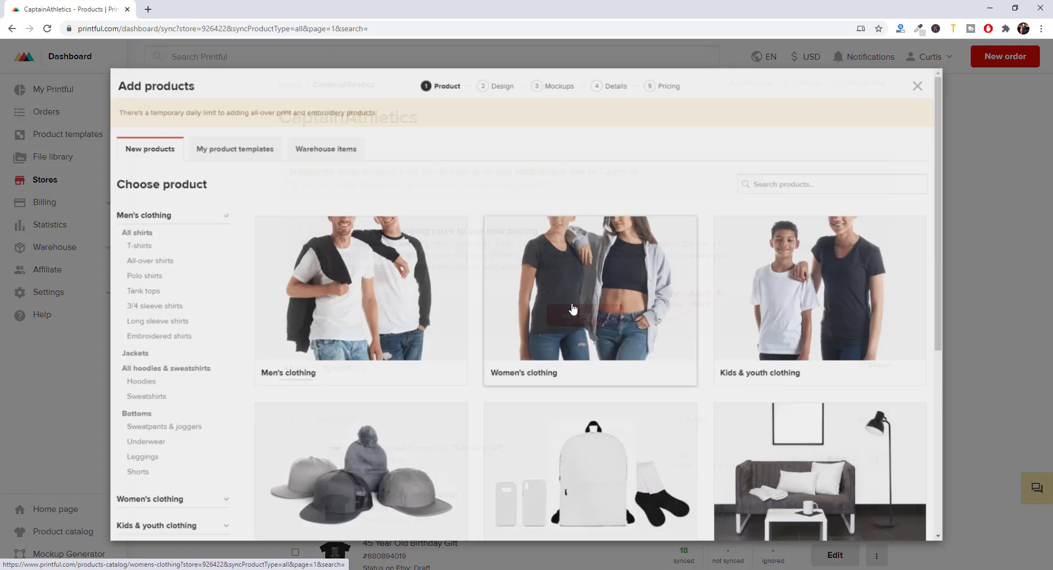
click(342, 305)
click(433, 320)
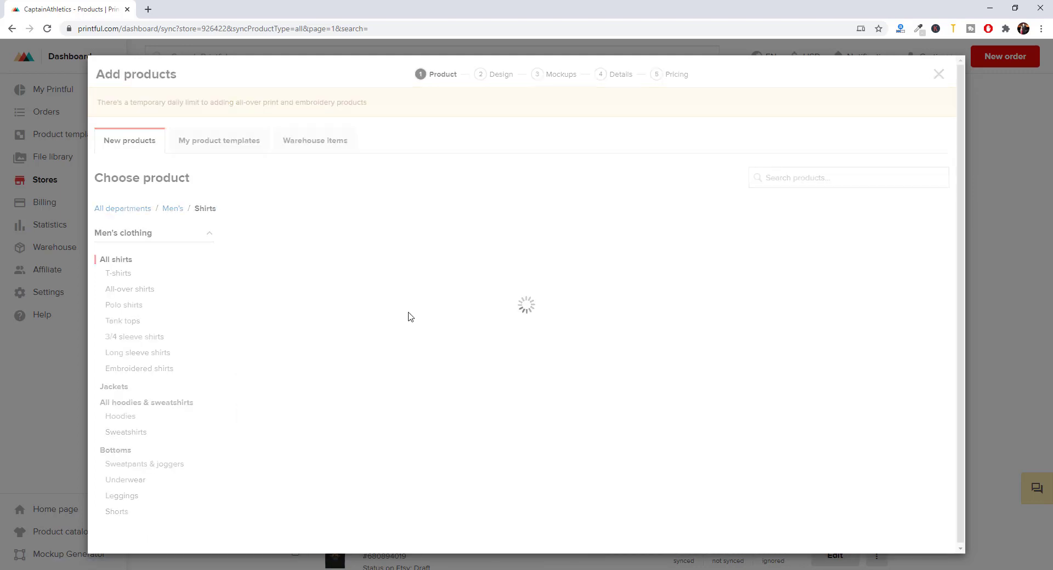
scroll(442, 355, down, 2)
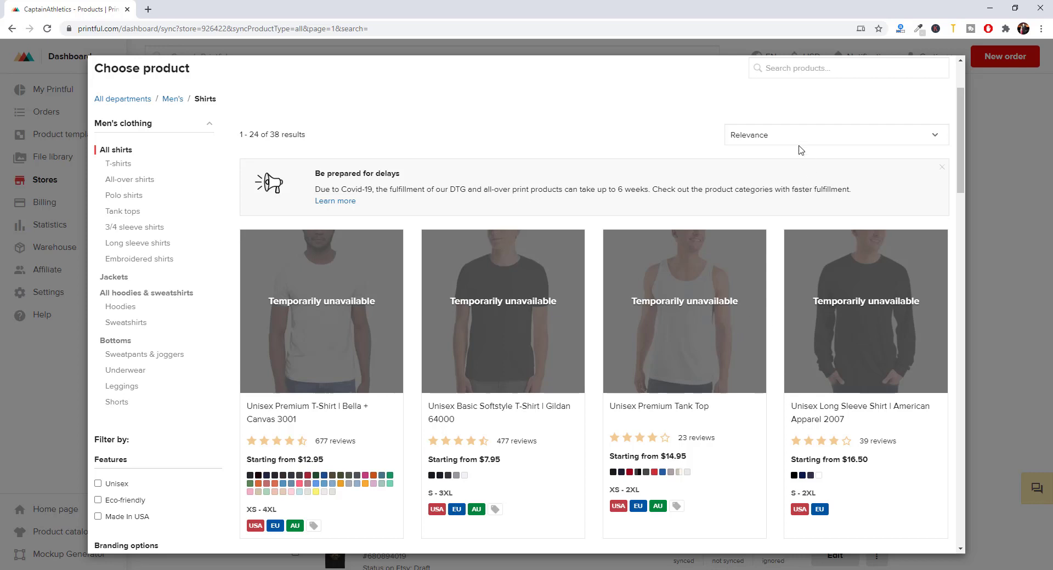
scroll(477, 181, down, 2)
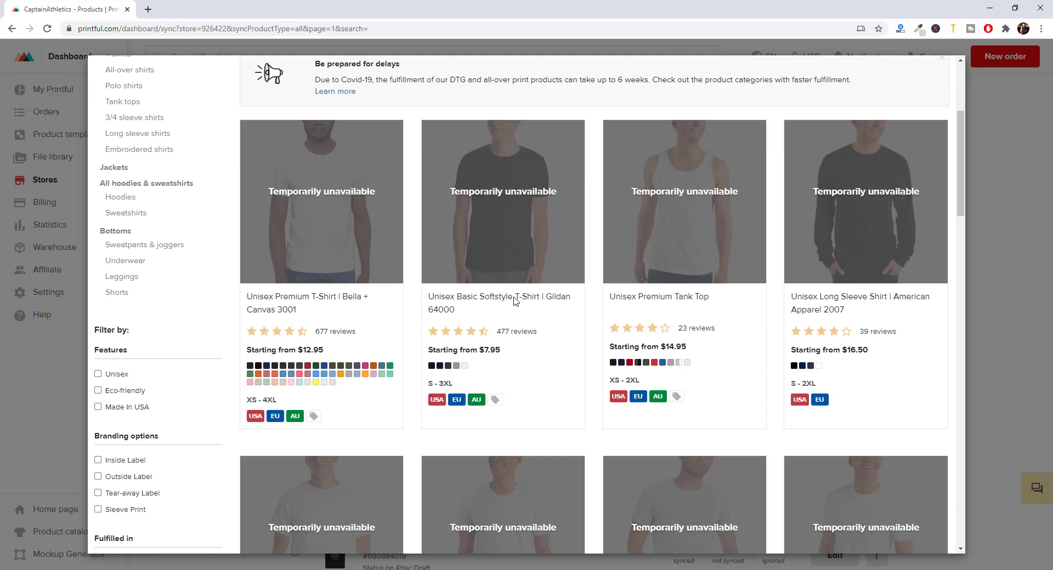
Copy "Gildan 64000" from the softstyle T-shirt's title and paste it as the product name in Merch Titans Automation.
drag(567, 299, 475, 323)
key(ctrl+c)
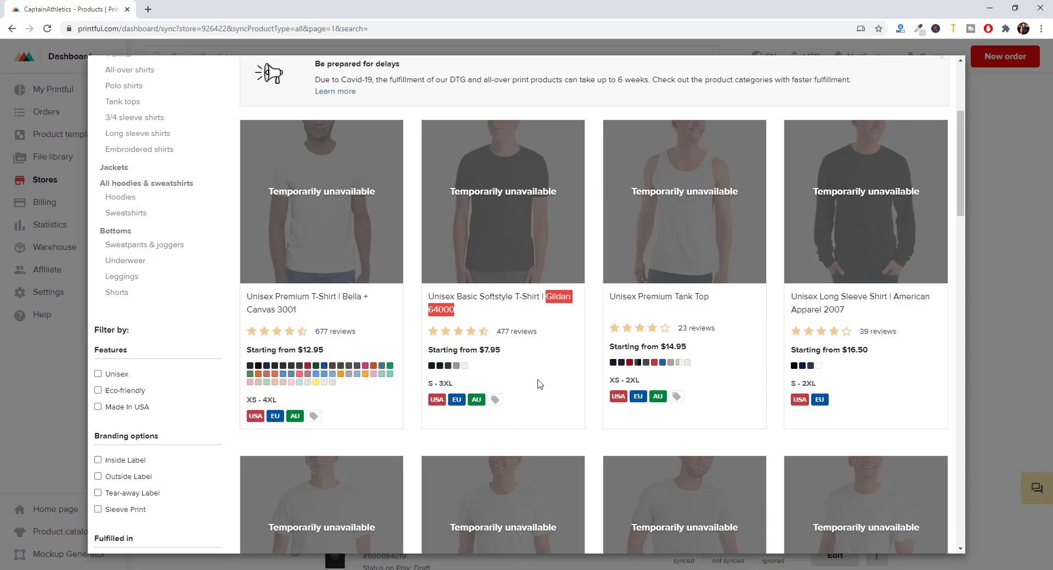
key(alt+Tab)
key(ctrl+a)
key(ctrl+v)
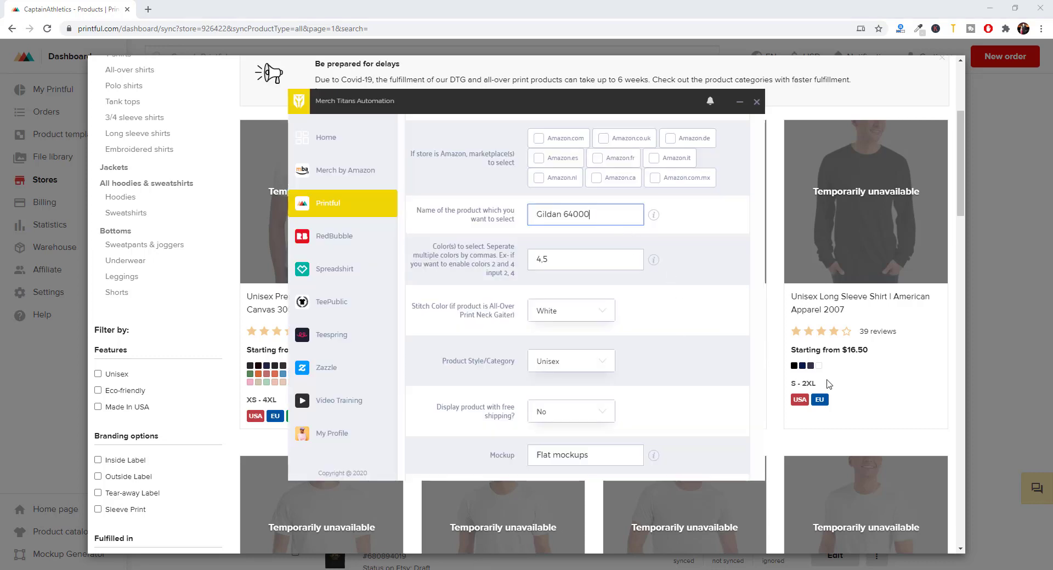
key(alt+Tab)
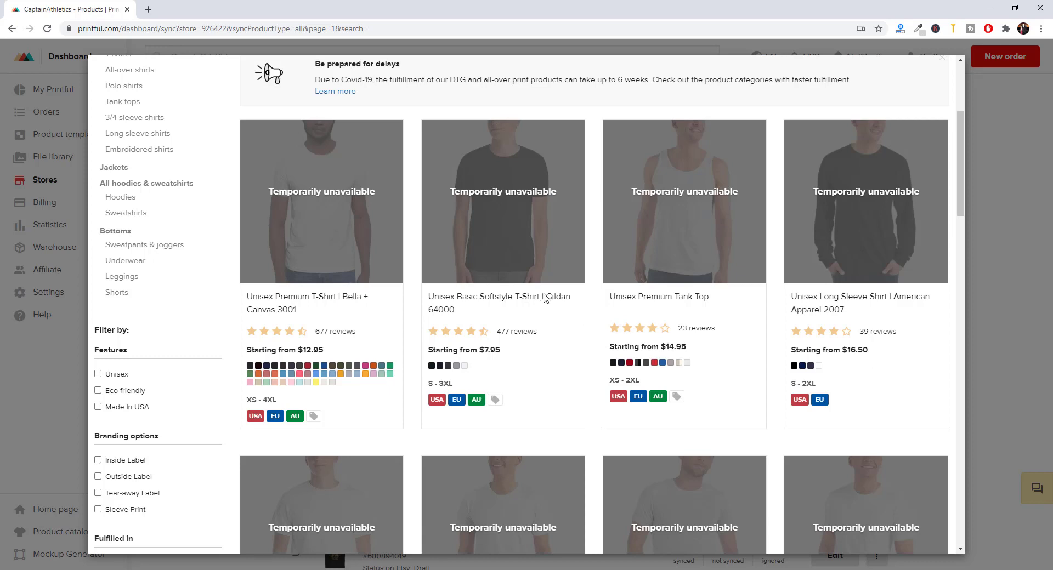
key(alt+Tab)
key(ctrl+a)
key(ctrl+c)
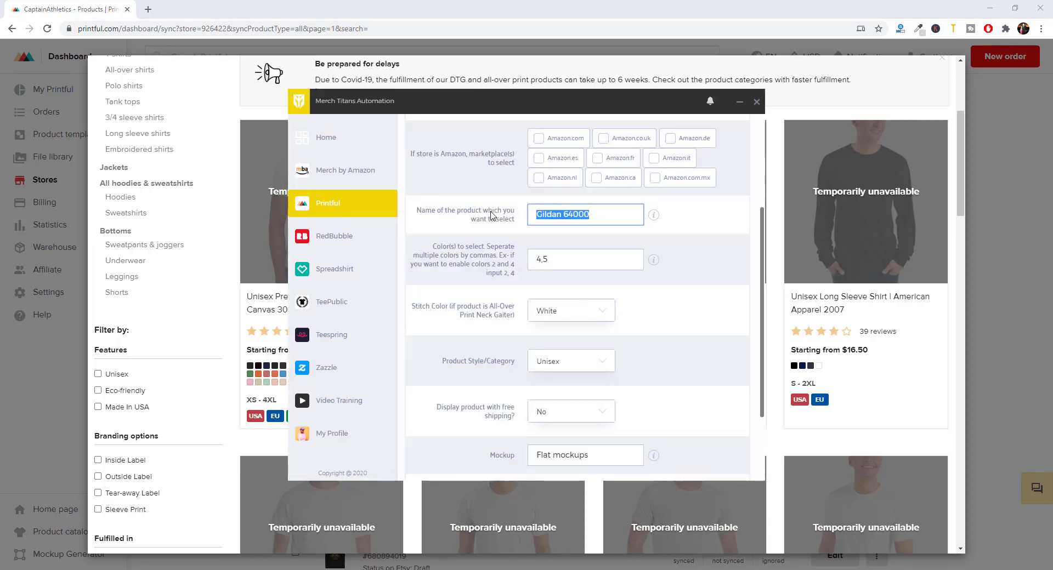
click(682, 301)
key(alt+Tab)
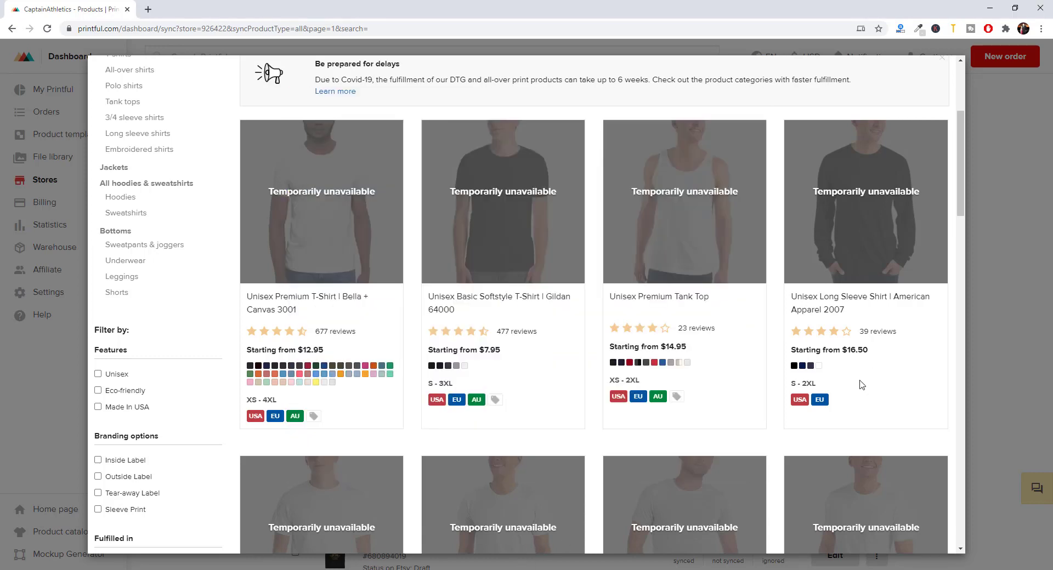
Search the Printful product catalog for "Gildan 64000" and open the Unisex Basic Softstyle T-Shirt's design configuration.
scroll(759, 332, up, 4)
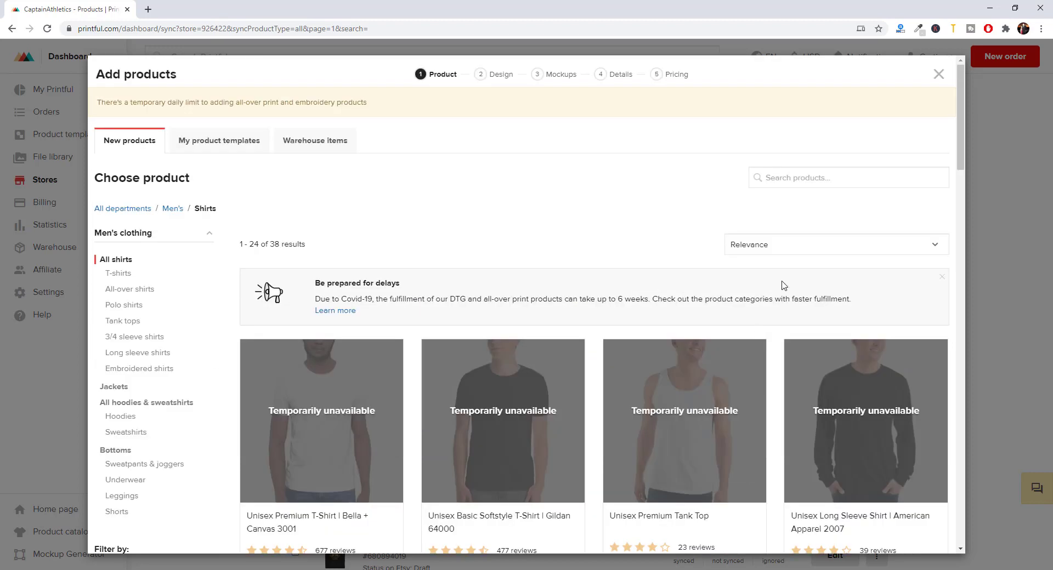
click(815, 177)
key(ctrl+v)
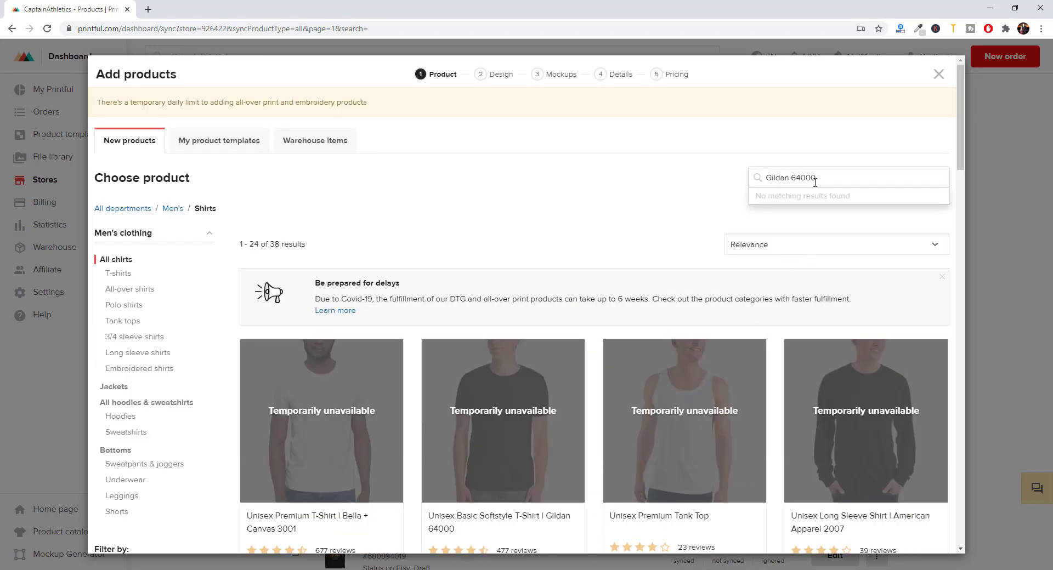
key(Return)
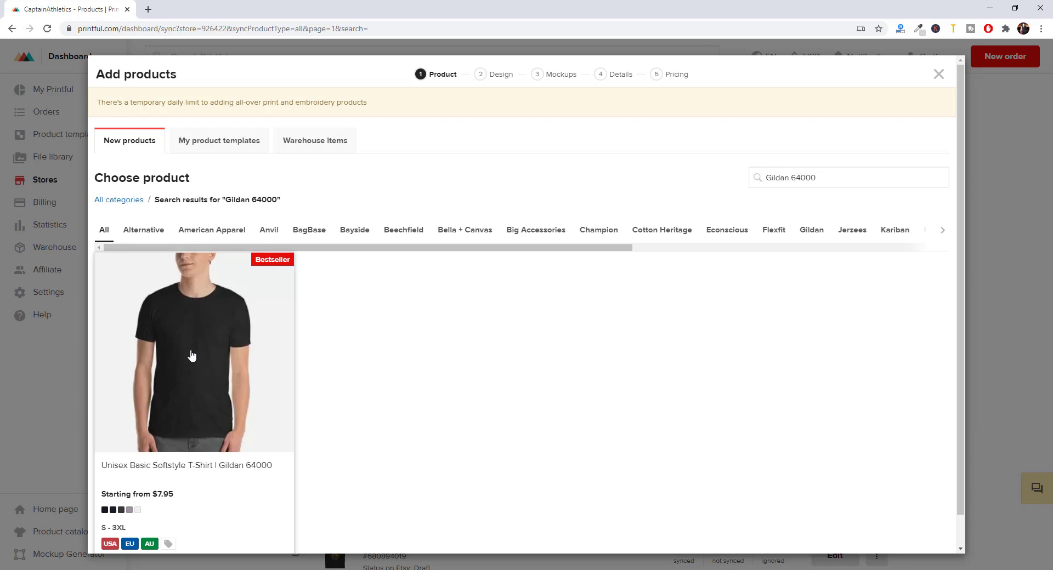
click(190, 357)
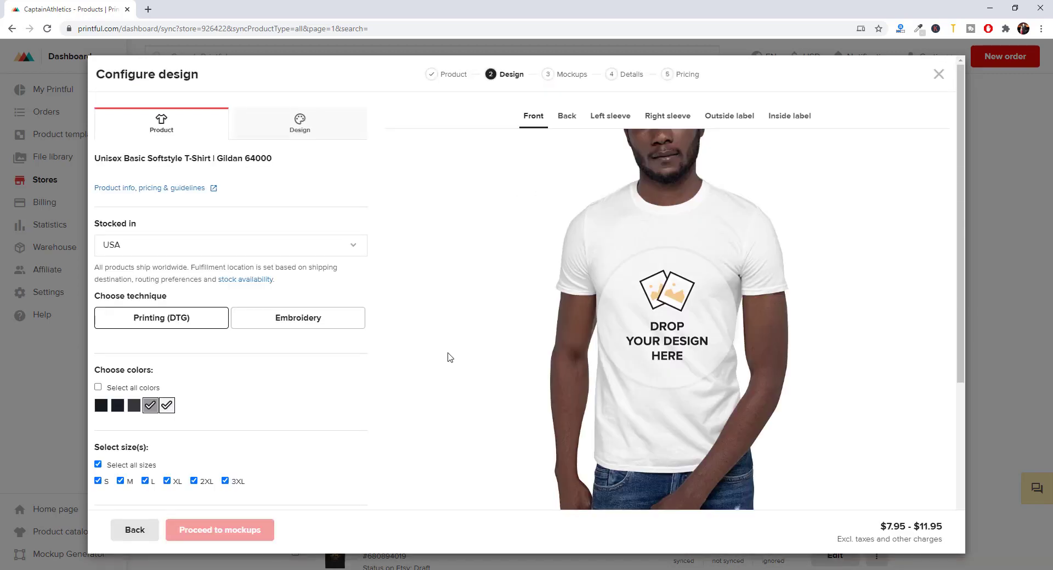
scroll(489, 317, down, 1)
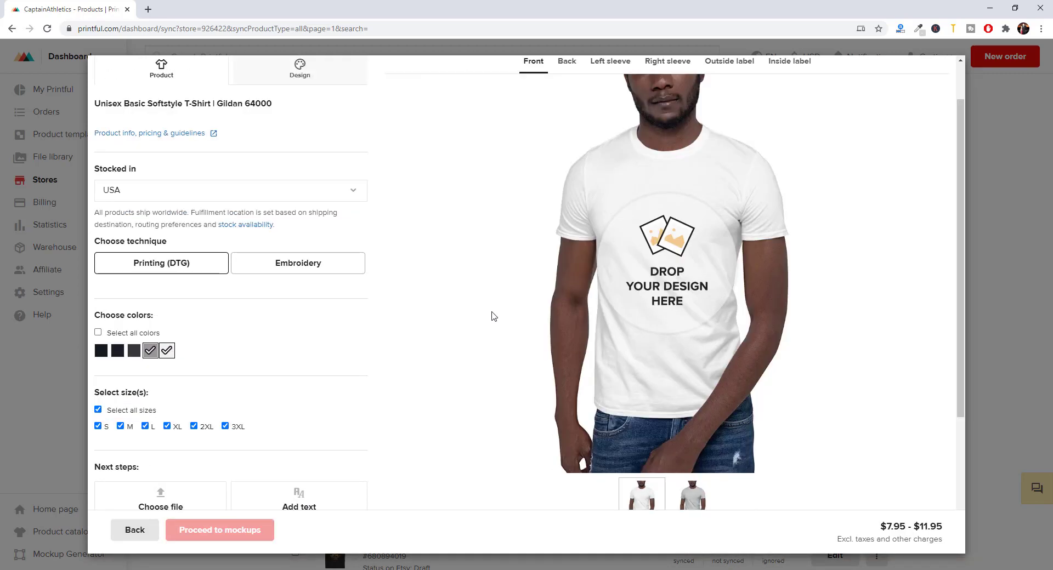
scroll(492, 316, up, 1)
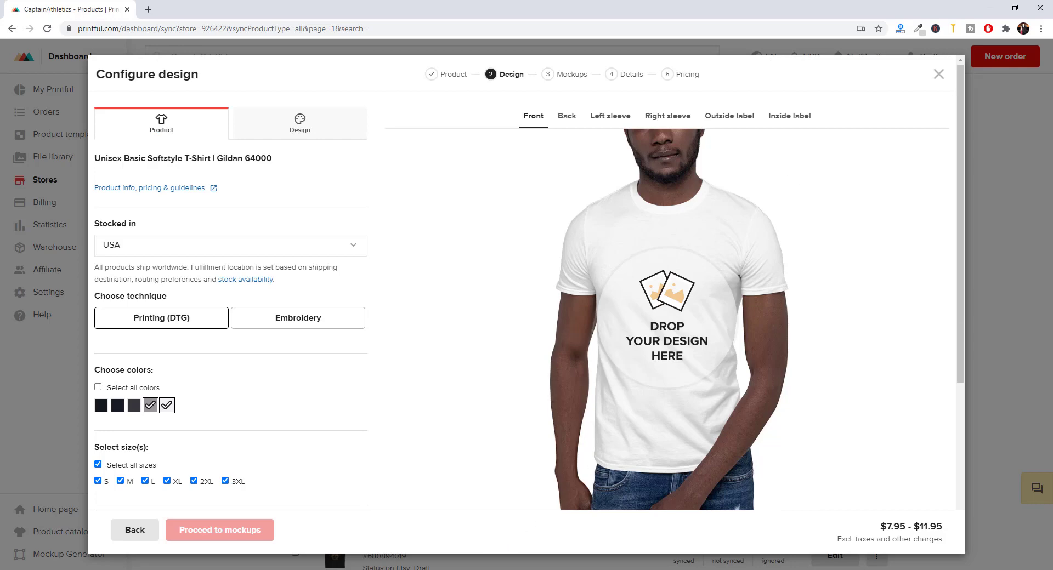
Compare the color numbers entered in Merch Titans Automation with the order of the shirt's color swatches in Printful.
triple_click(570, 213)
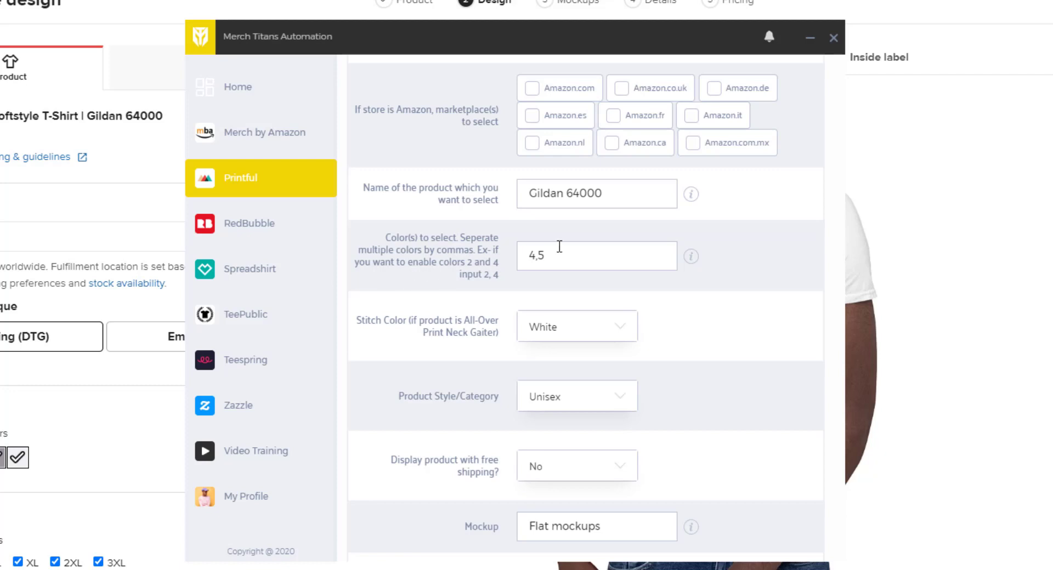
double_click(560, 246)
click(454, 263)
click(555, 254)
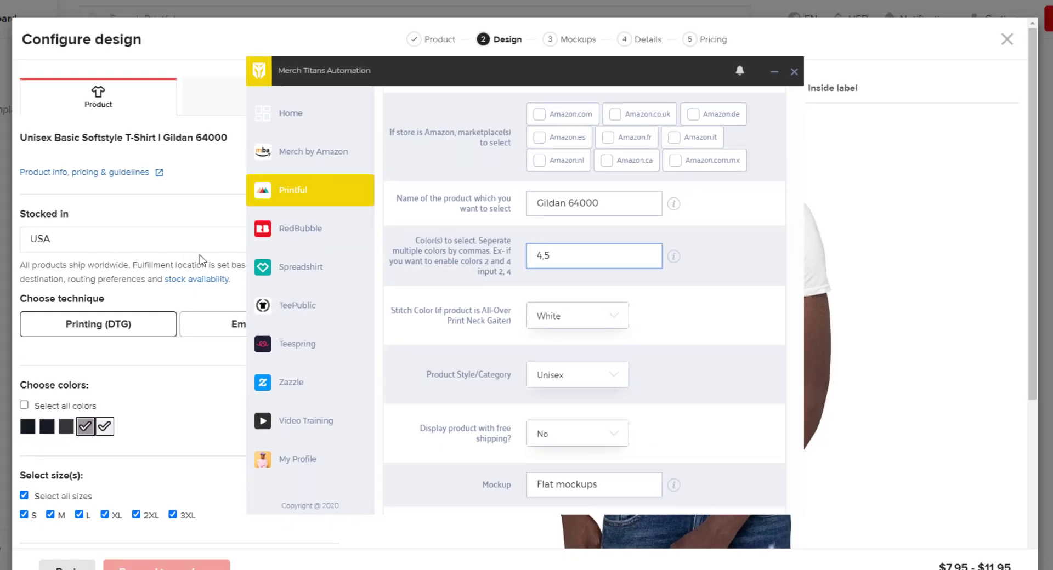
click(264, 152)
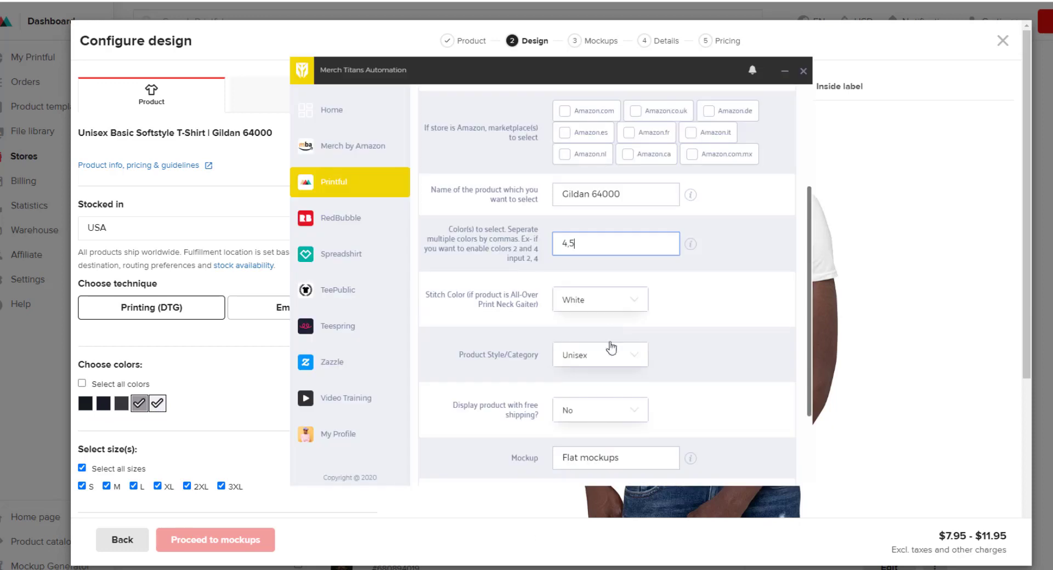
double_click(587, 244)
click(587, 241)
Return to Printful's shirt configuration, select all colors, clear them again, and leave only White chosen.
click(783, 74)
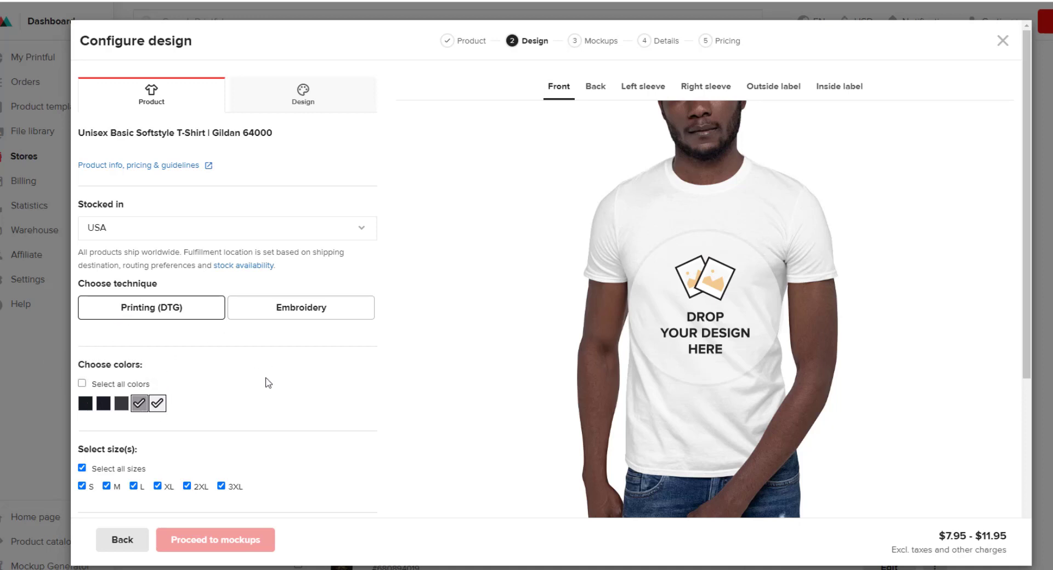
click(82, 384)
click(82, 384)
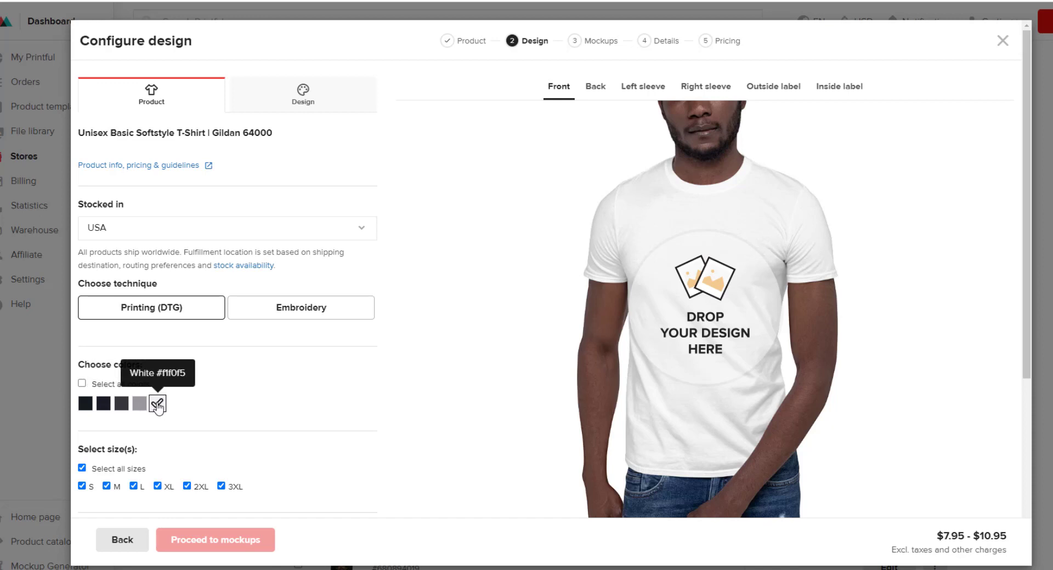
Bring Merch Titans Automation back and review the comma-separated color numbers for the shirt.
click(490, 526)
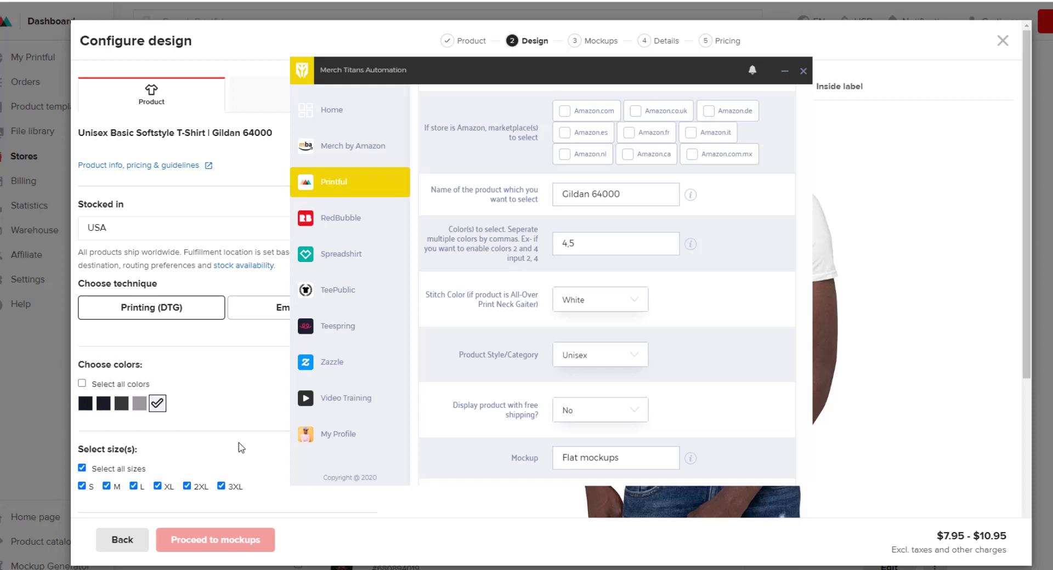
double_click(611, 247)
click(611, 247)
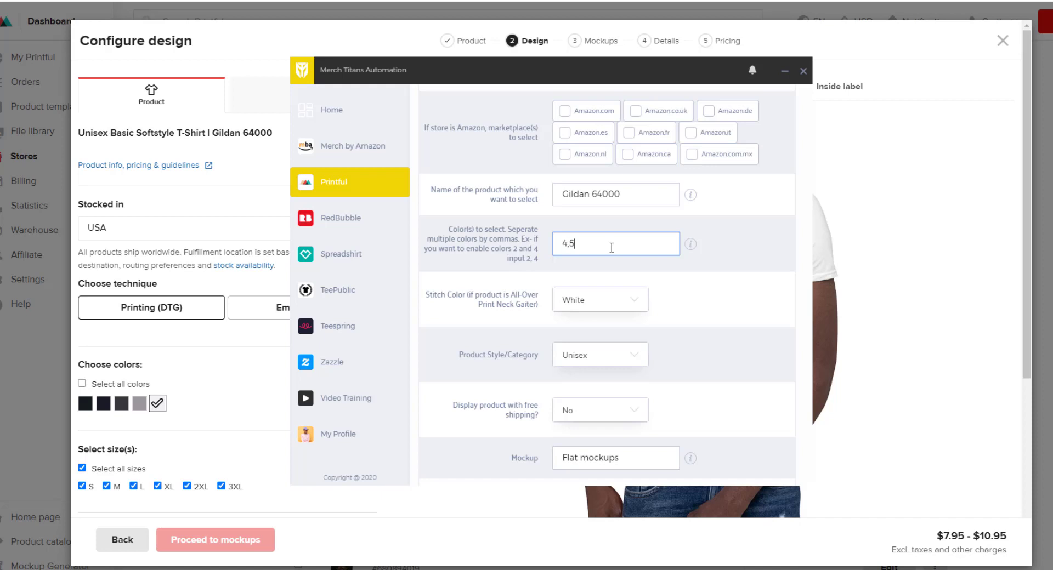
click(756, 273)
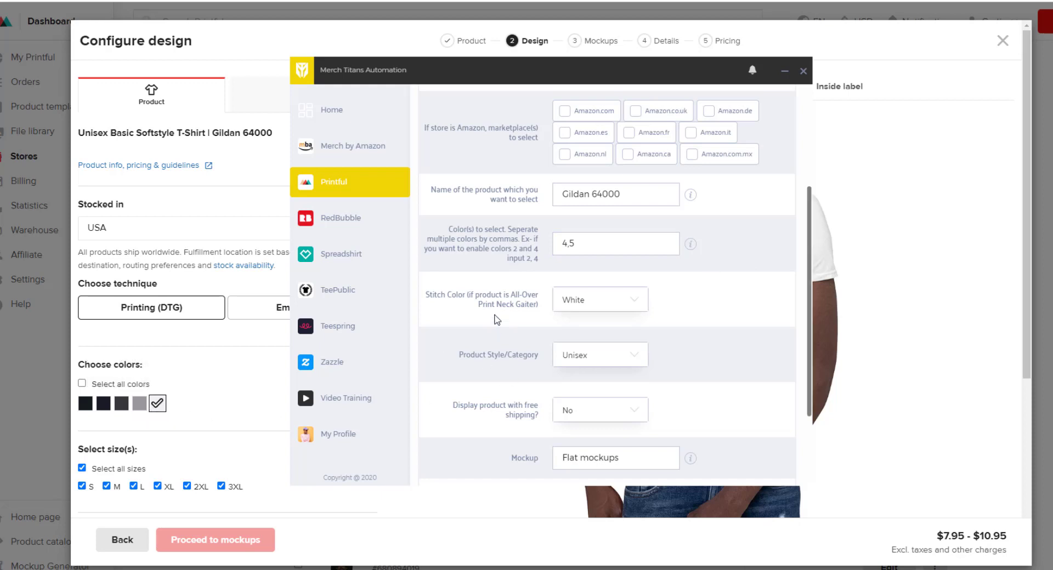
Choose Unisex as the product style/category and No for displaying the product with free shipping in Merch Titans Automation.
click(1008, 4)
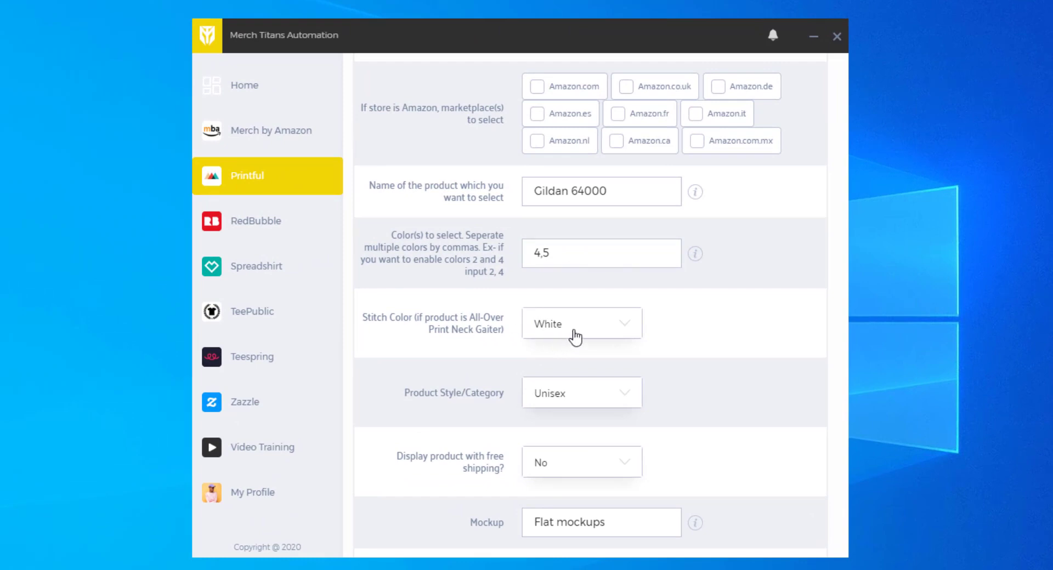
scroll(692, 354, down, 1)
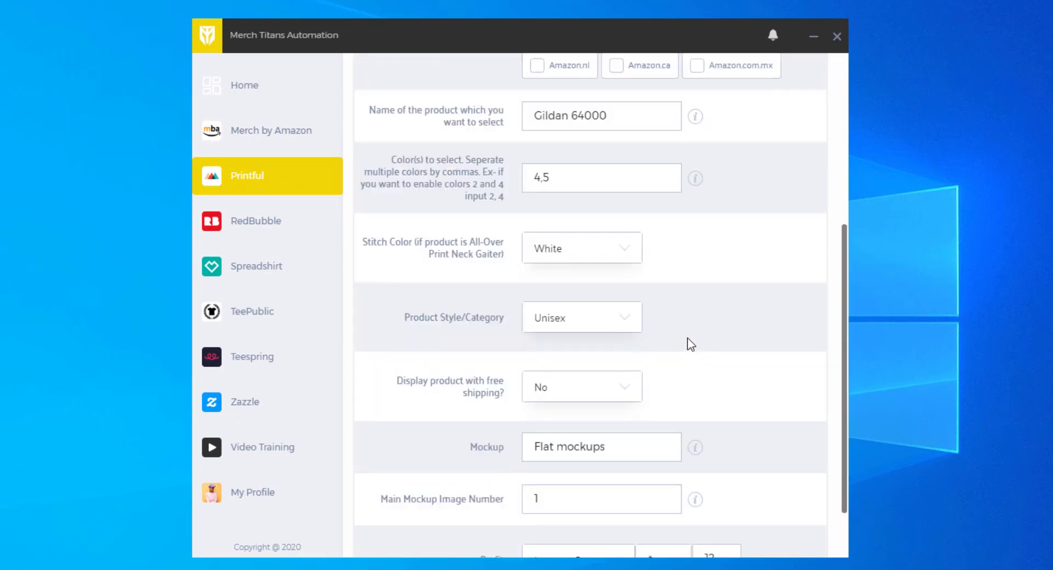
scroll(691, 344, down, 1)
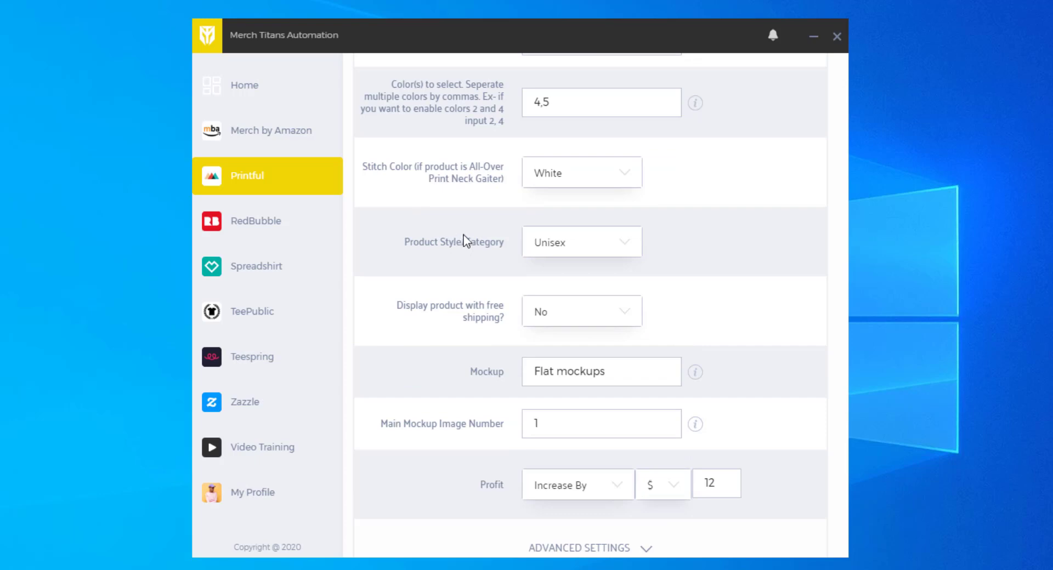
click(563, 251)
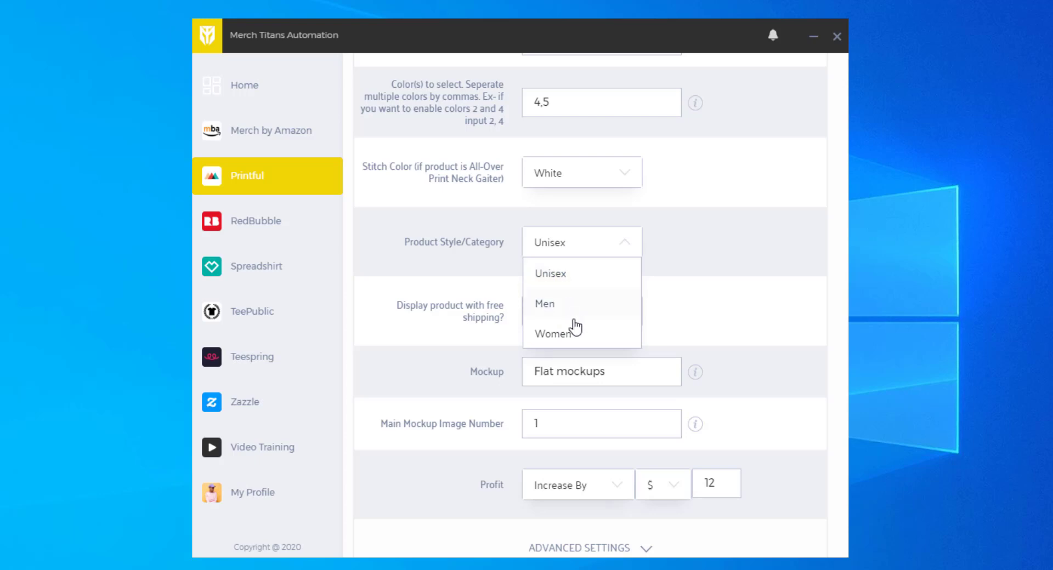
click(566, 280)
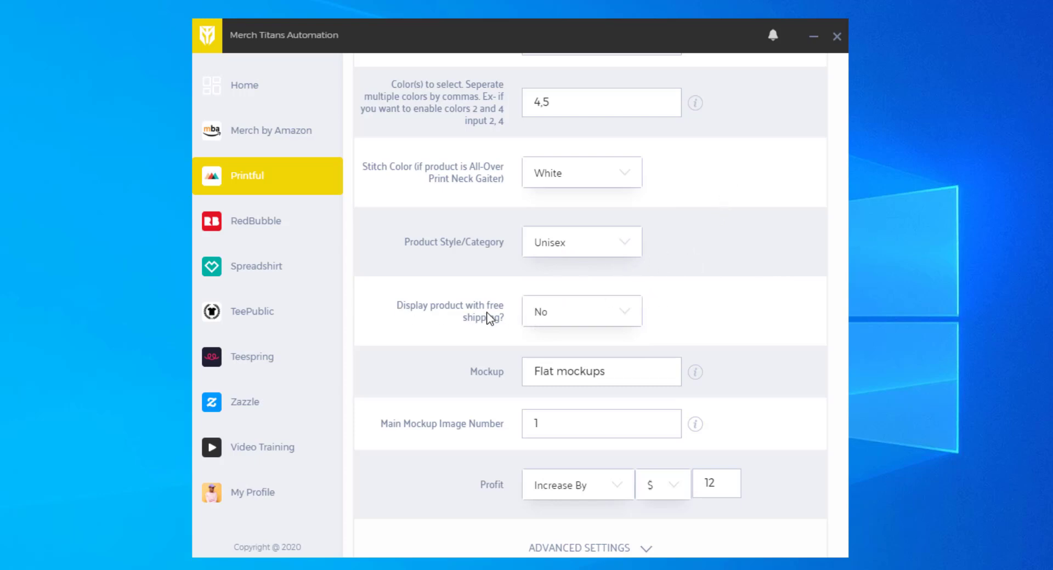
click(569, 323)
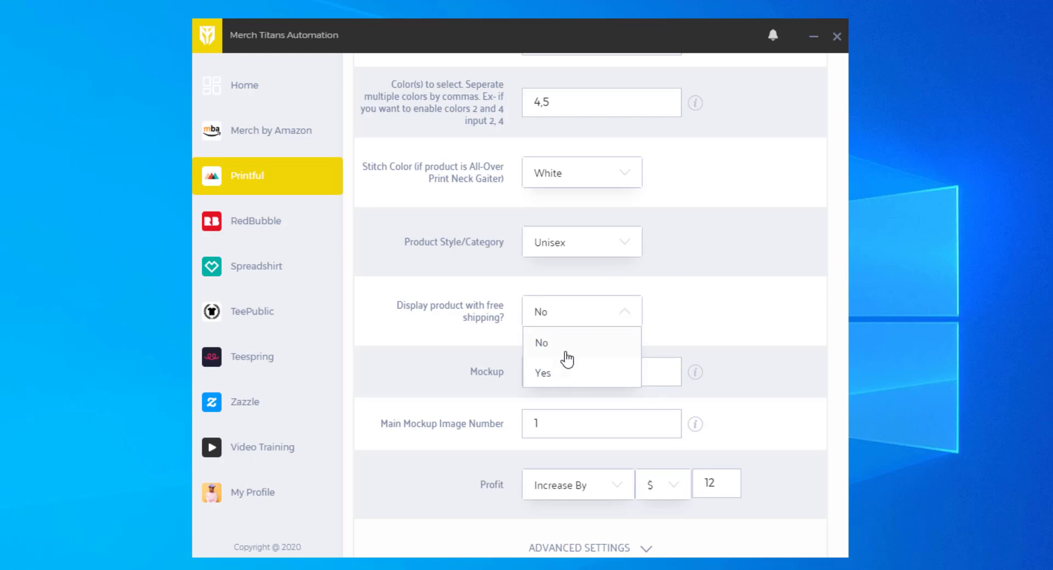
click(567, 348)
scroll(697, 305, down, 1)
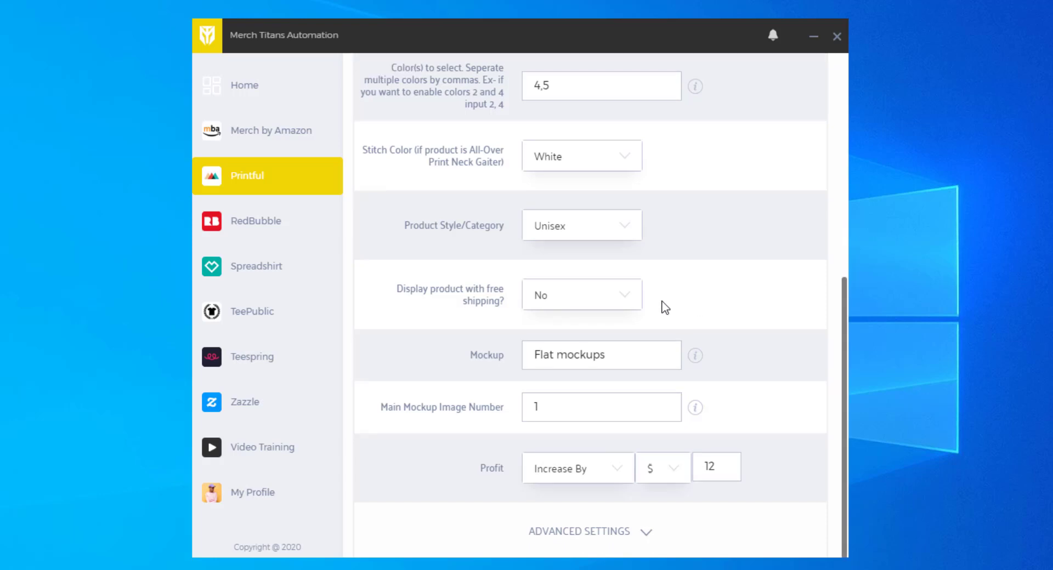
Switch to Printful and add the design file MTA_Camp-Hair-Dont-Care.png to the front of the shirt.
drag(635, 356, 480, 357)
click(636, 362)
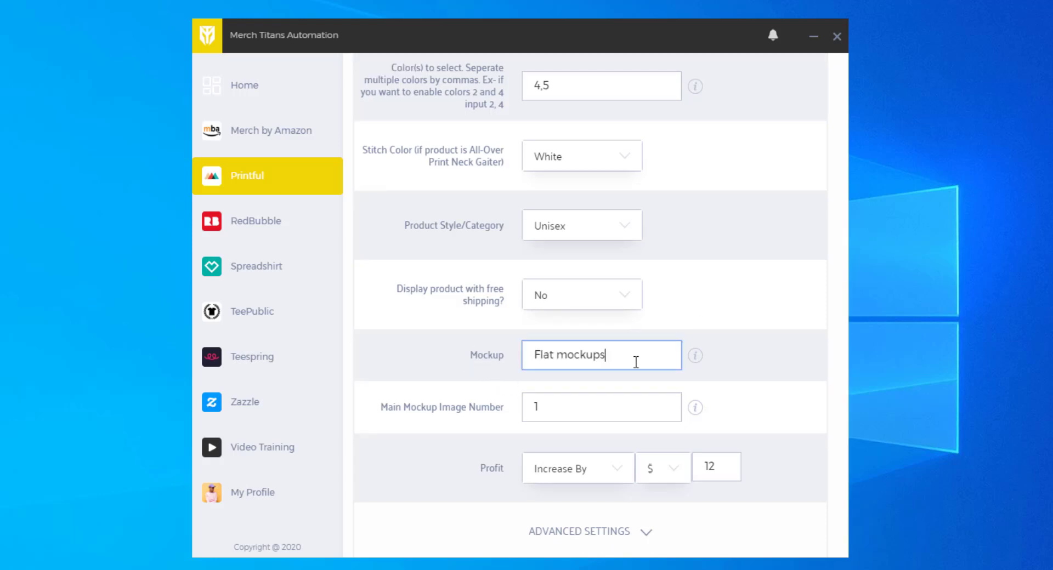
drag(635, 362, 479, 371)
click(480, 373)
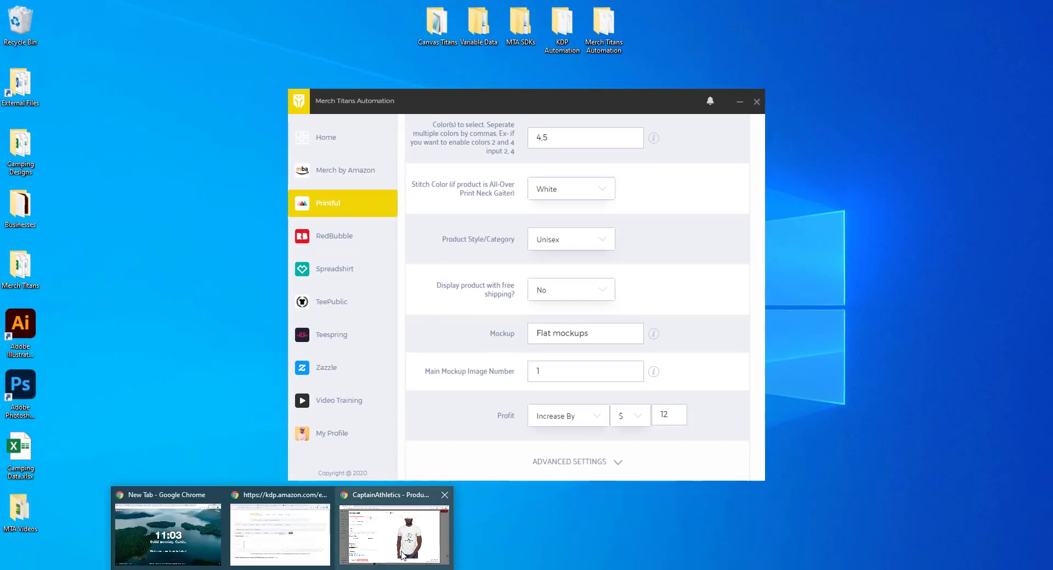
click(389, 528)
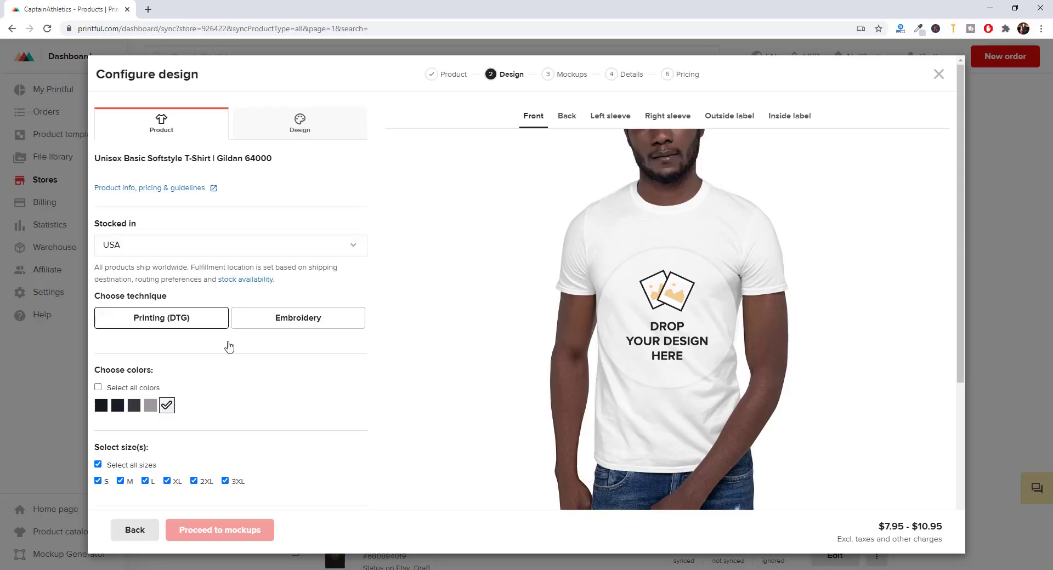
click(300, 125)
click(167, 200)
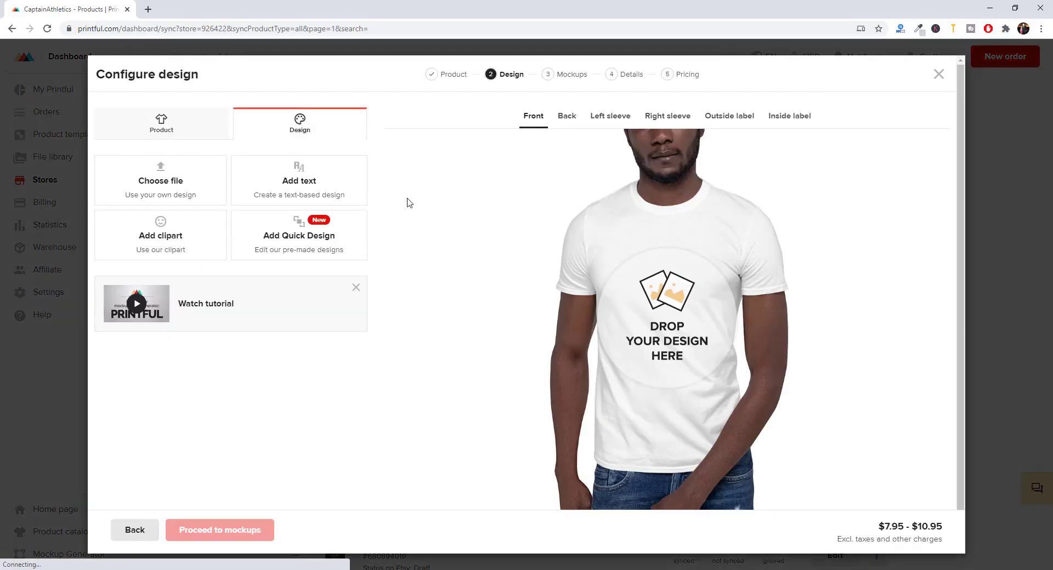
click(346, 288)
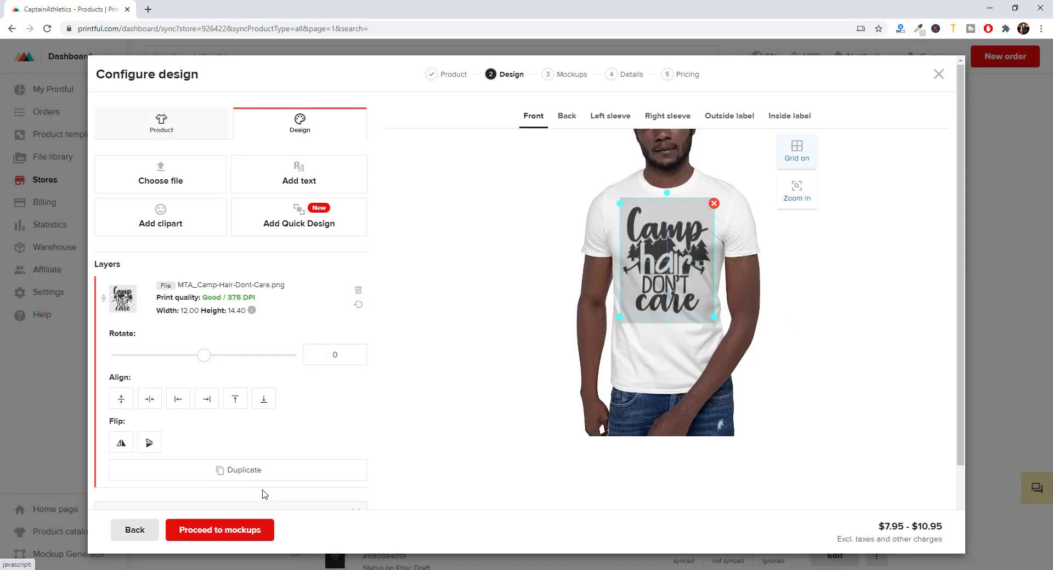
Proceed to the mockups stage, browse the available mockup styles, and choose Flat mockups.
click(237, 530)
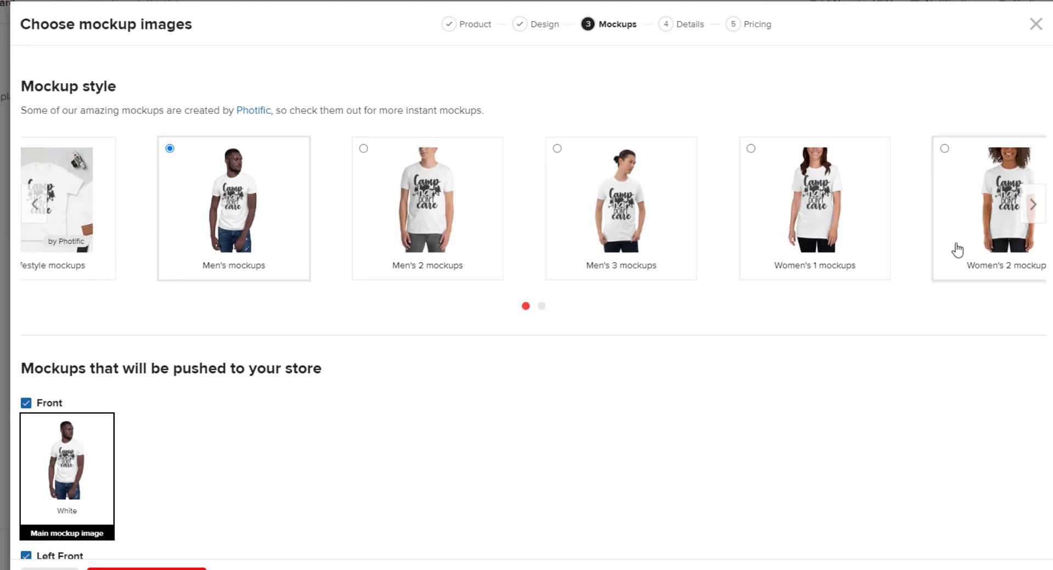
click(1029, 213)
click(1030, 214)
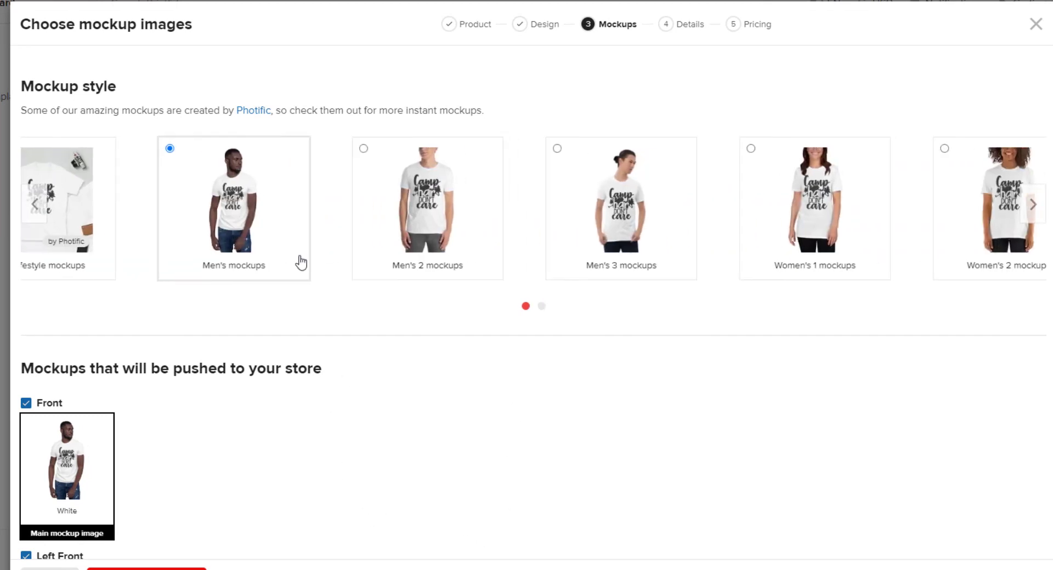
click(36, 206)
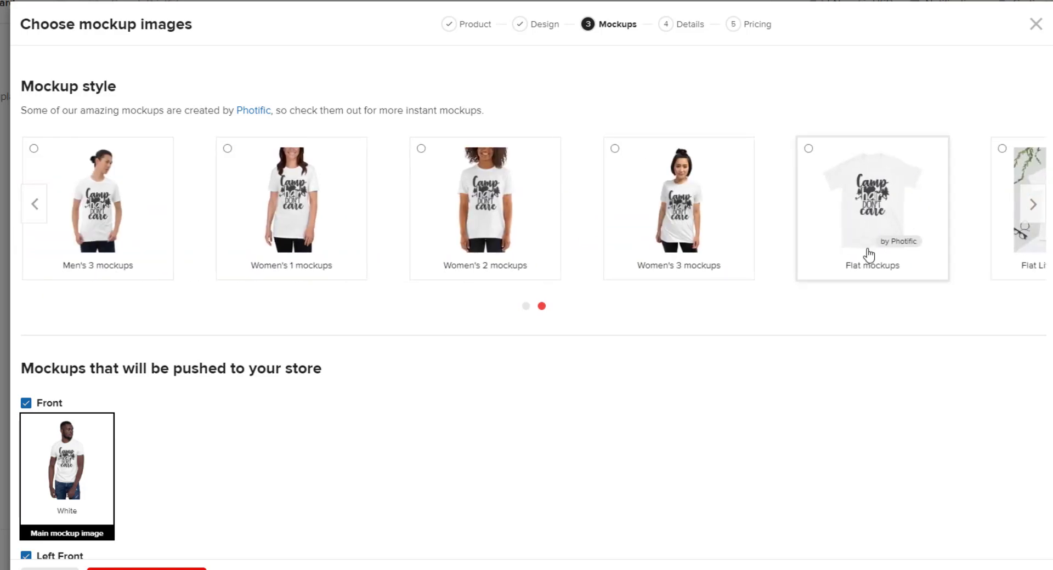
click(858, 200)
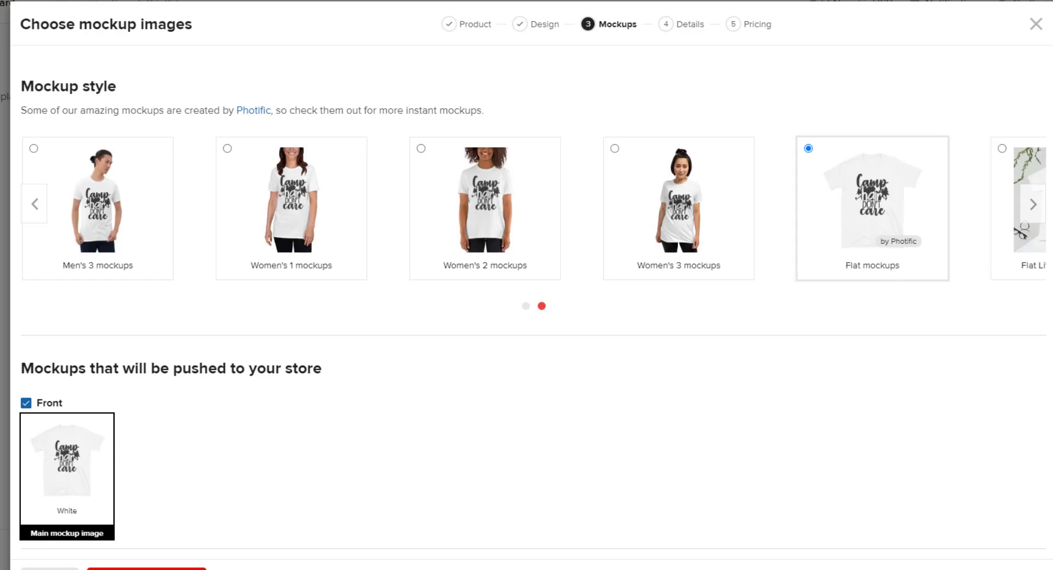
Switch to Merch Titans Automation and re-enter the mockup name as "Flat mockups".
key(alt+Tab)
key(ctrl+a)
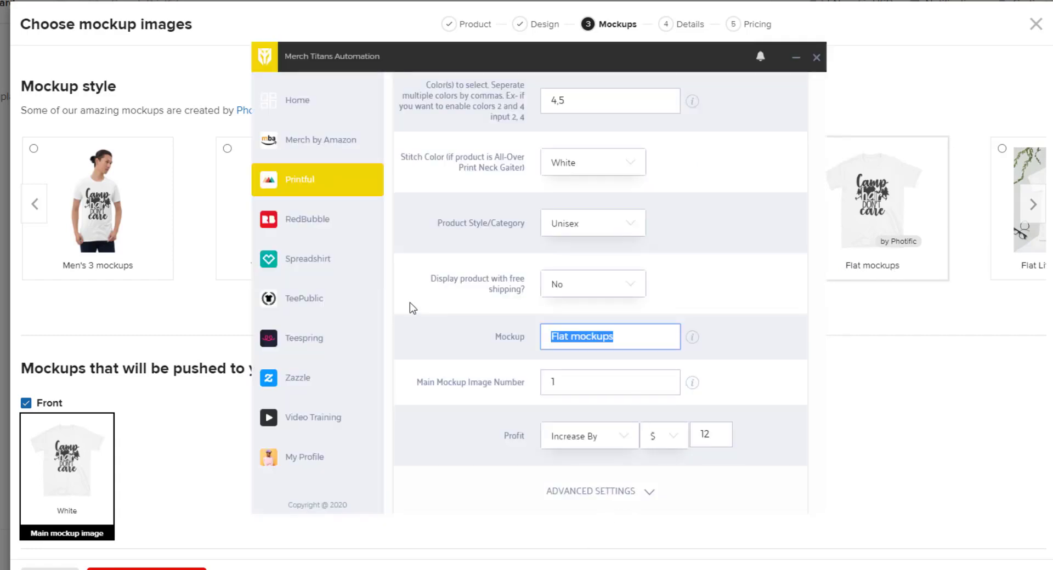
text(Flat mock)
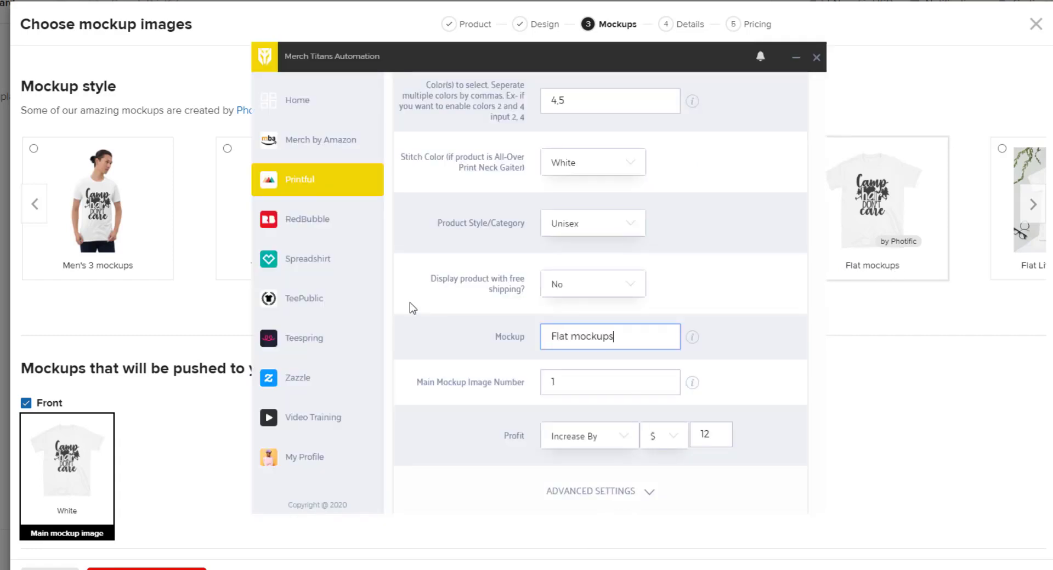
click(755, 349)
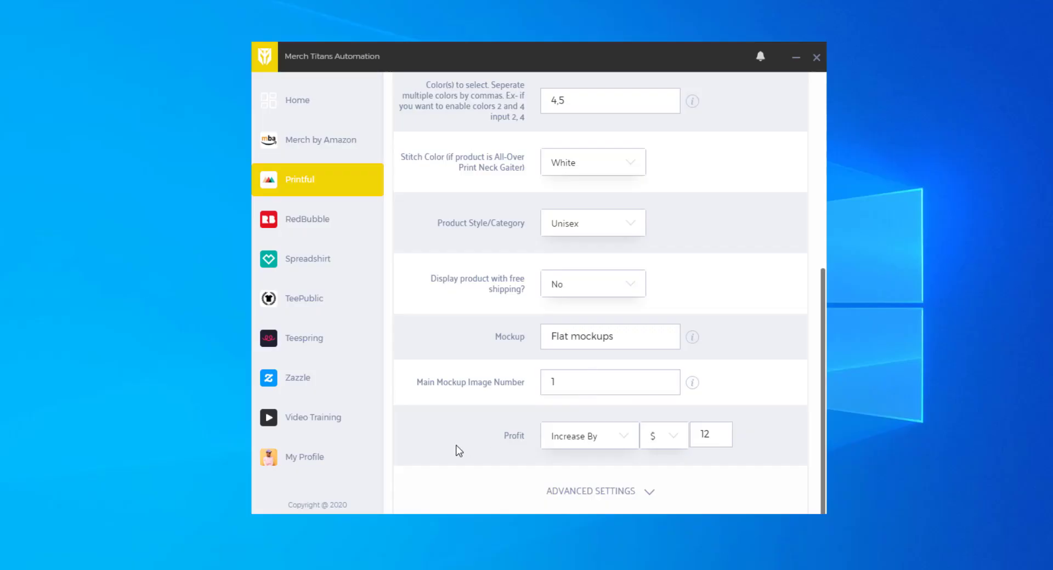
Switch to Printful and examine which mockup images will be pushed to the store and which is the main one.
click(563, 384)
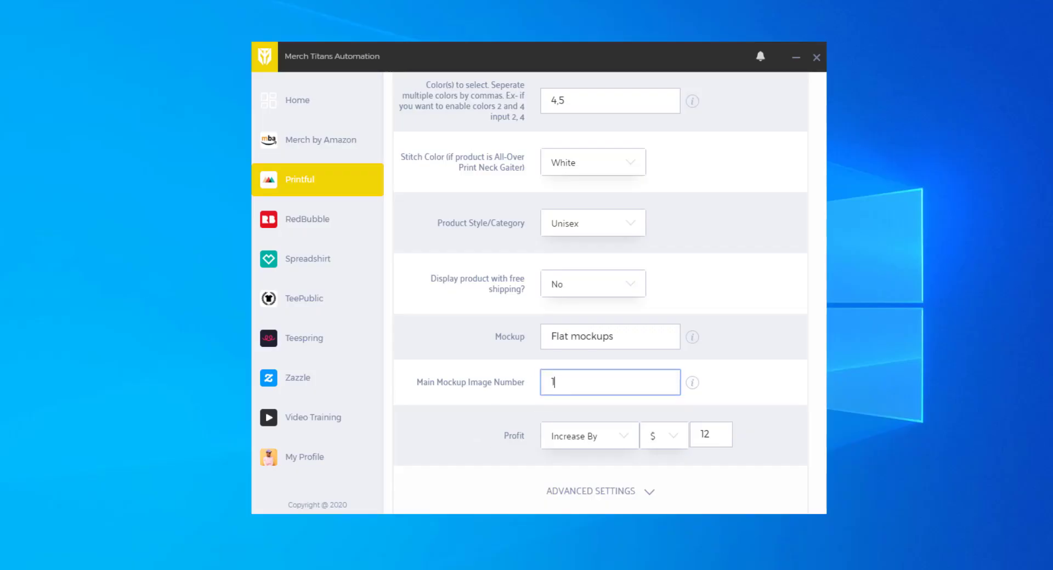
click(244, 568)
click(379, 554)
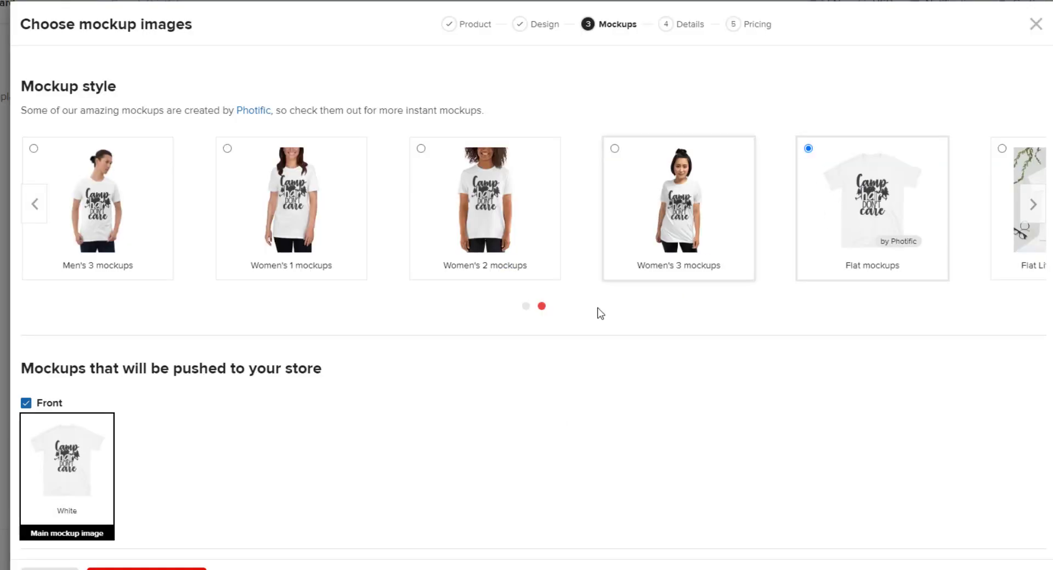
scroll(162, 404, down, 2)
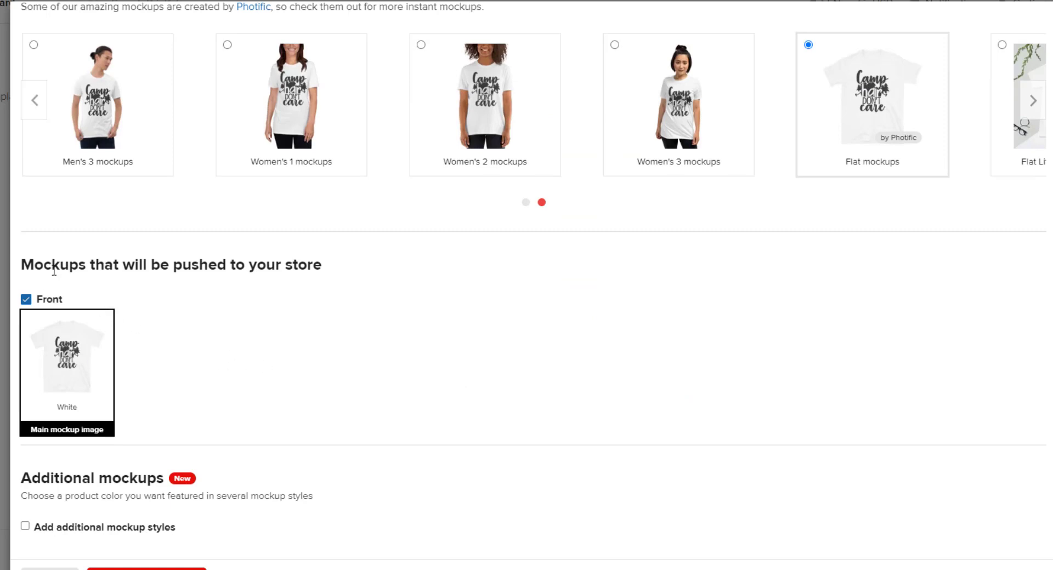
Return to the product stage, search for Gildan 64000 again, reopen that T-shirt, and add Sport Grey to the selected colors.
click(49, 569)
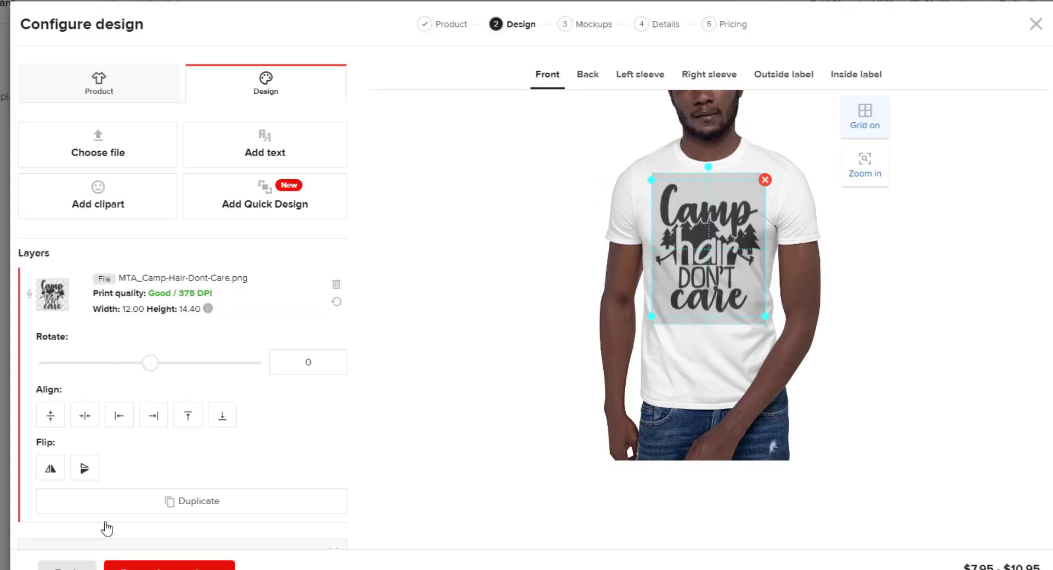
click(67, 567)
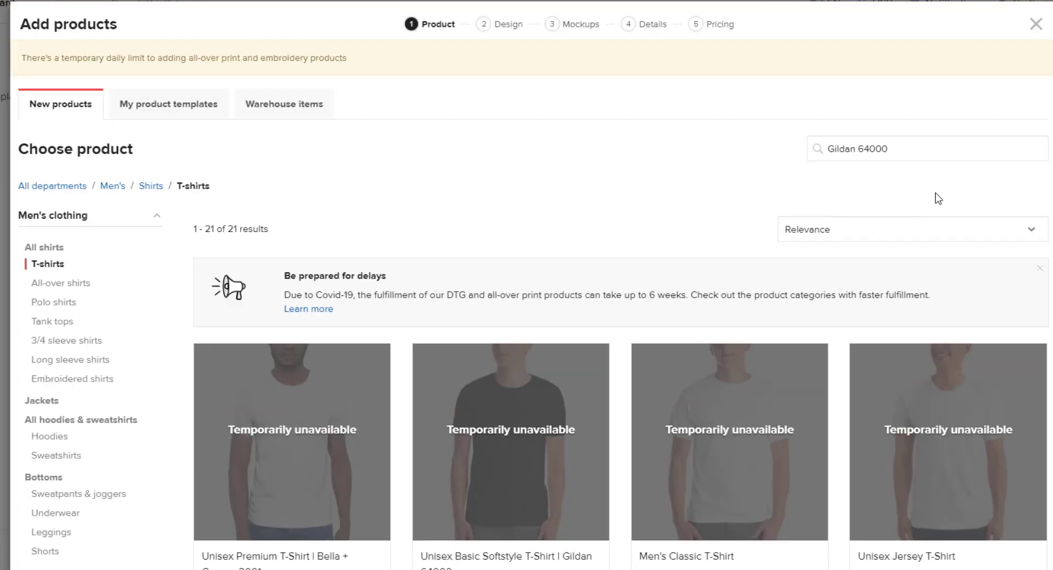
click(917, 154)
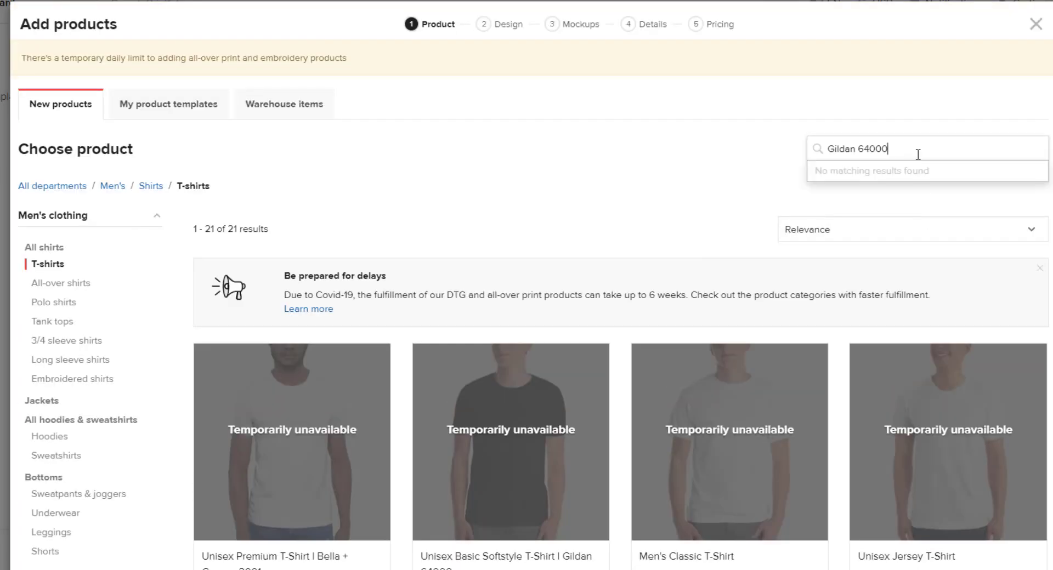
key(Return)
click(77, 331)
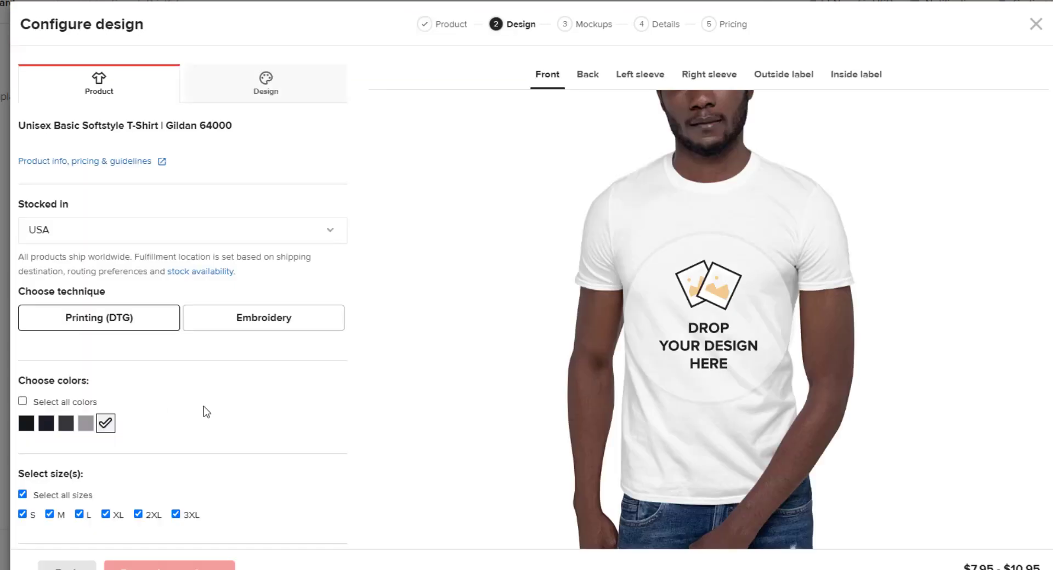
click(88, 424)
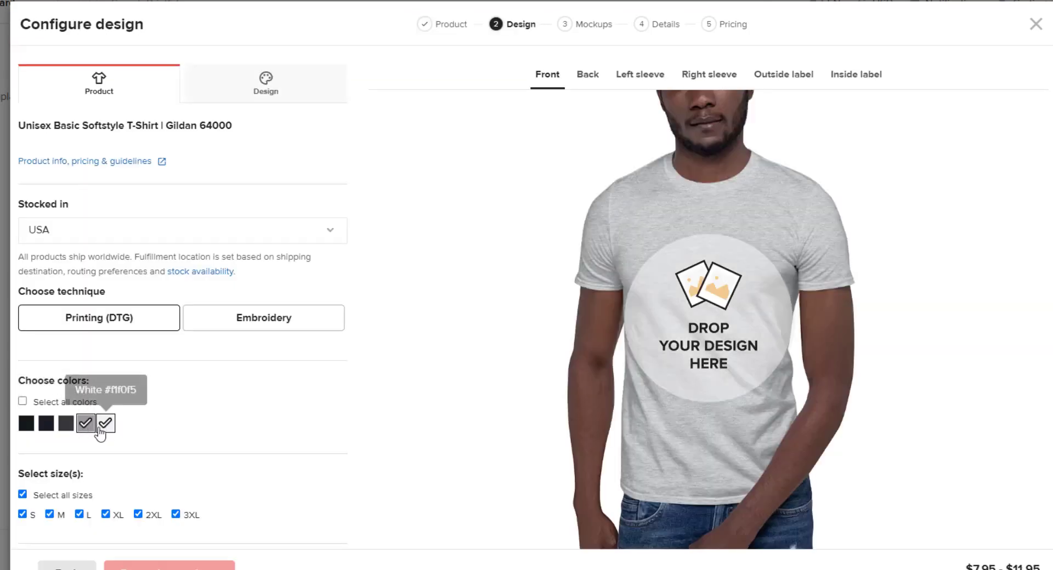
Add the design file MTA_Camp-Hair-Dont-Care.png to the front of the two-color shirt.
click(280, 88)
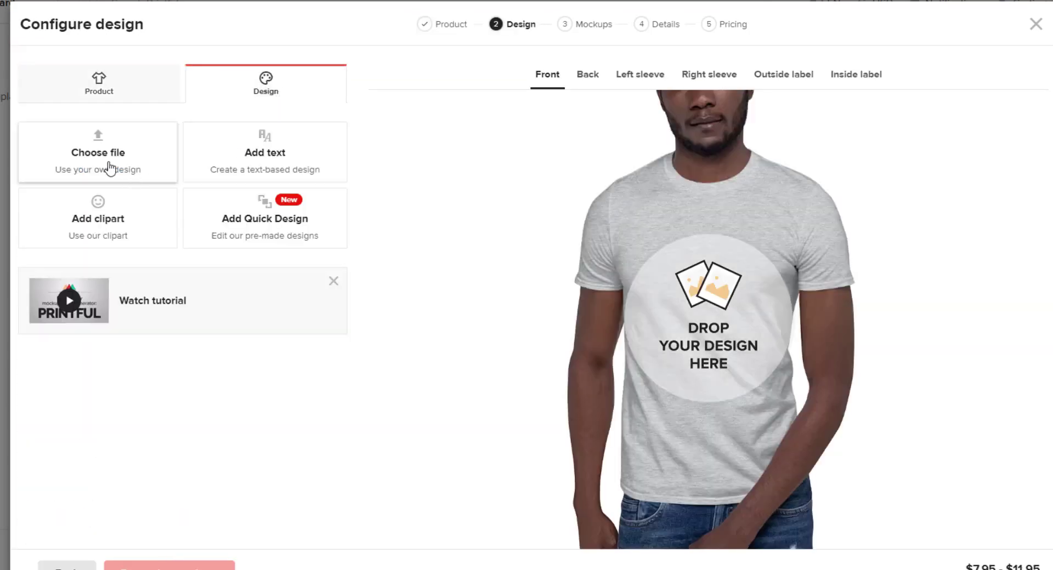
click(109, 165)
click(274, 274)
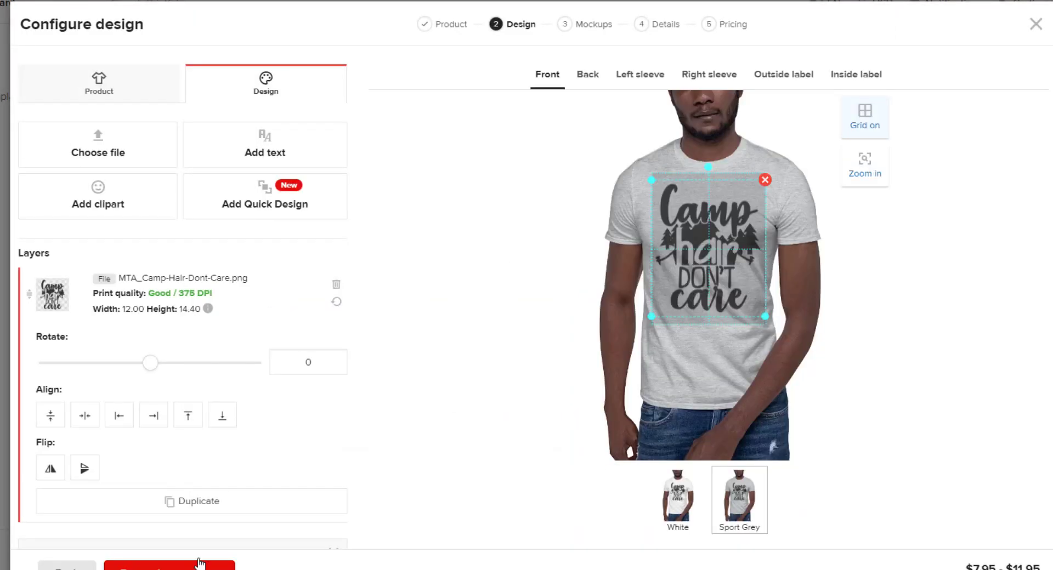
Proceed to the mockups stage and choose Flat mockups for the White and Sport Grey shirts.
click(199, 563)
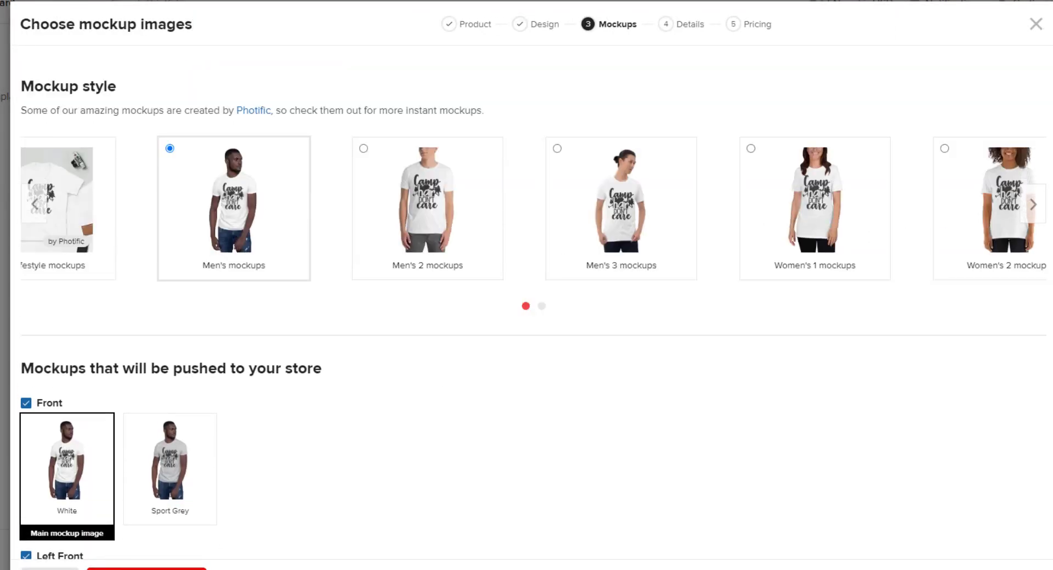
click(1032, 204)
click(866, 214)
scroll(278, 379, down, 2)
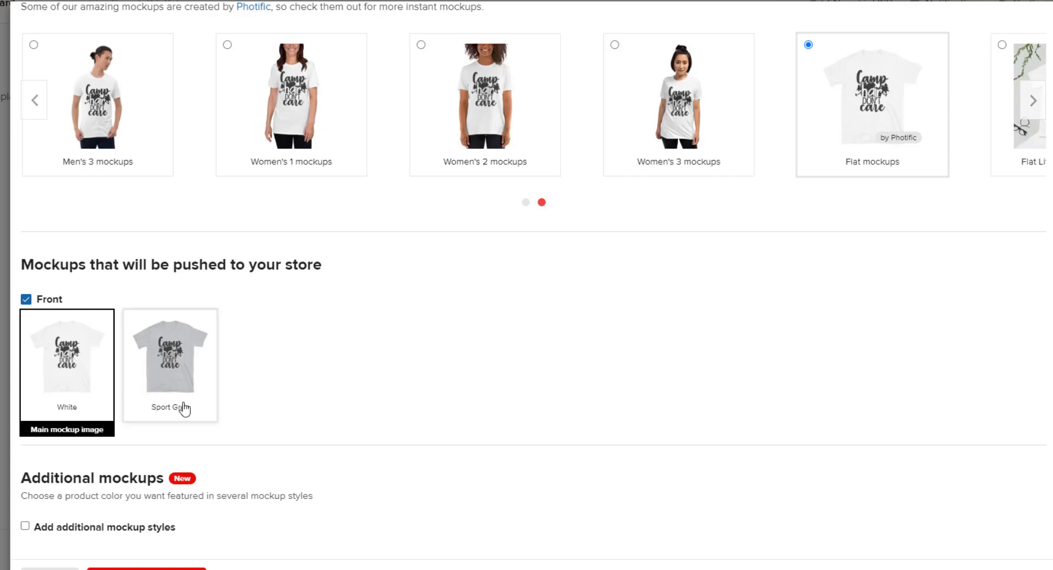
Switch to Merch Titans Automation and compare the main mockup image number with the order of Printful's mockup images.
key(alt+Tab)
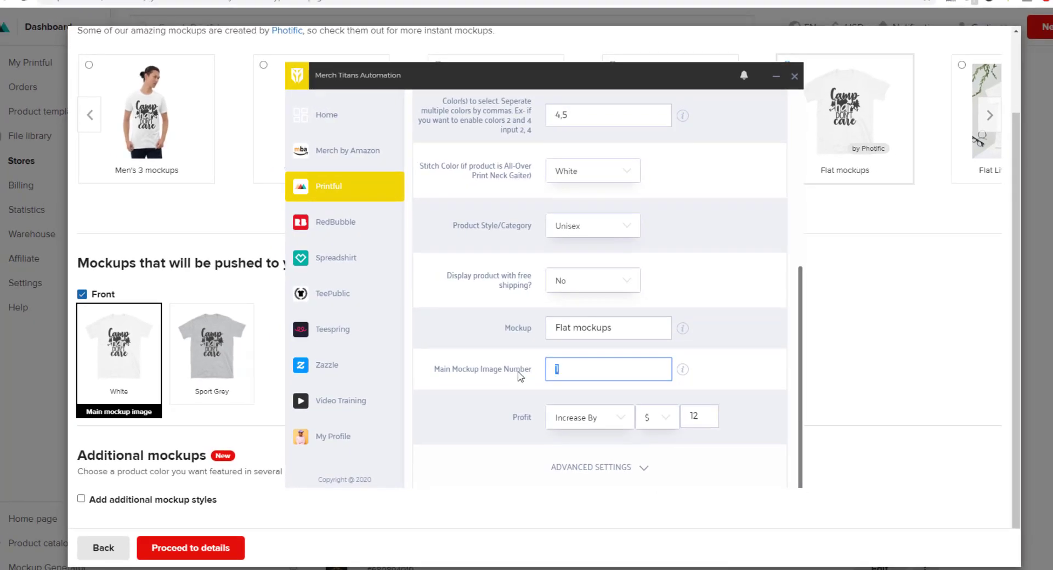
click(577, 370)
click(511, 396)
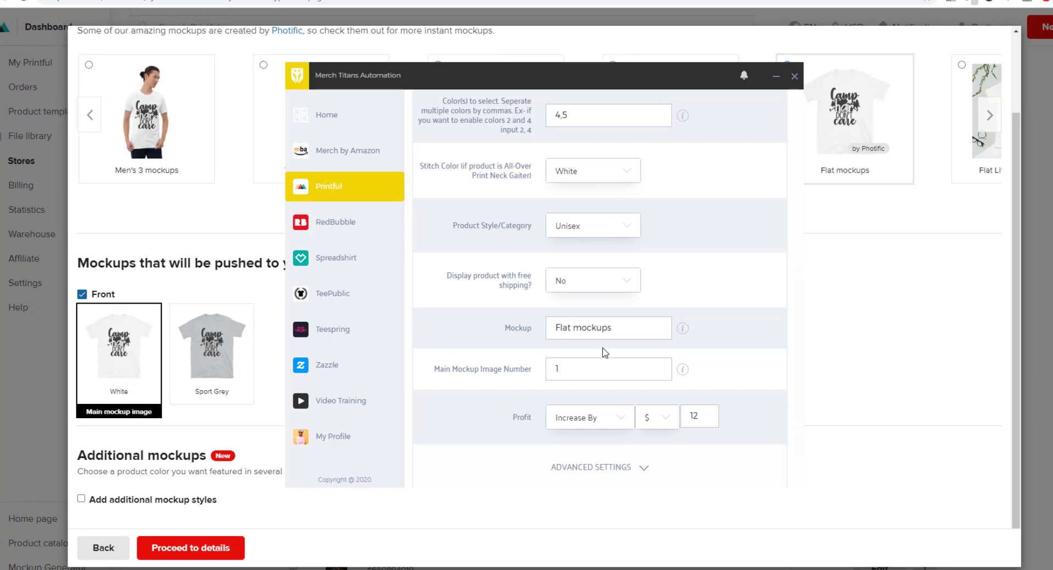
Switch back to Printful and proceed through the product details to the pricing stage.
click(284, 541)
click(219, 547)
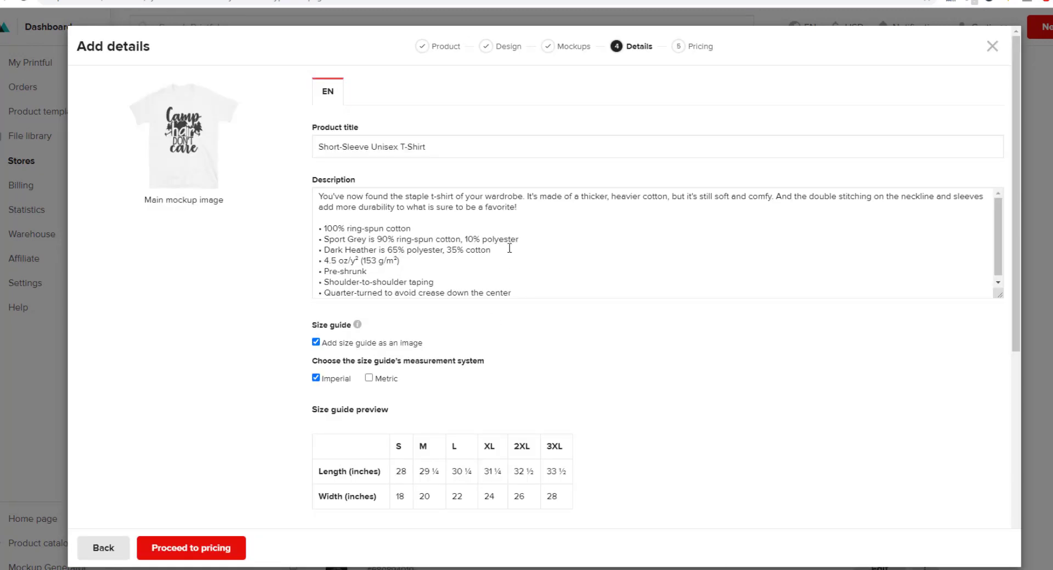
scroll(441, 329, down, 1)
click(203, 555)
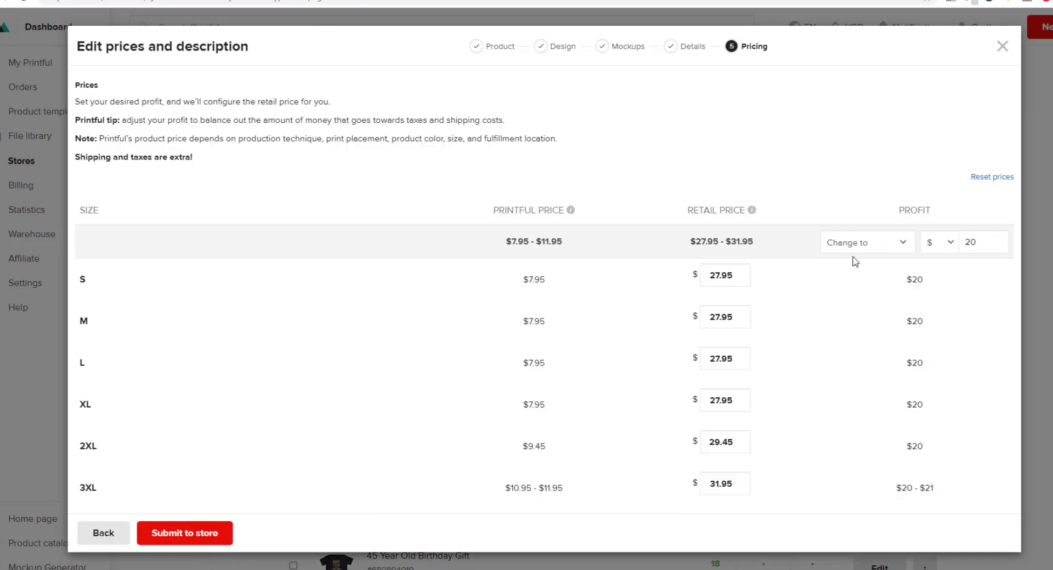
Examine the available profit adjustment modes and the dollar and percent units on the pricing page.
click(880, 247)
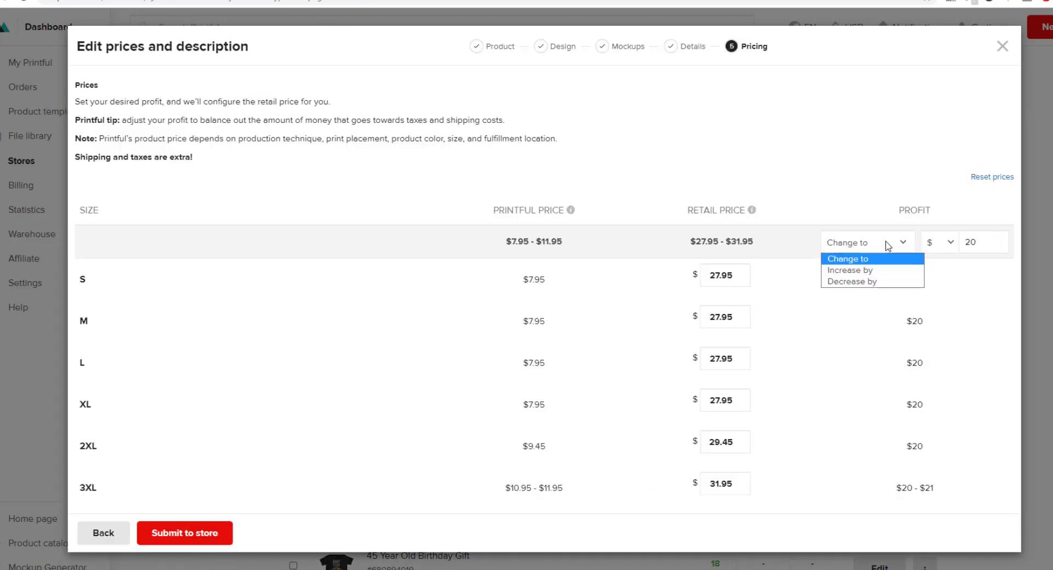
click(947, 250)
click(947, 250)
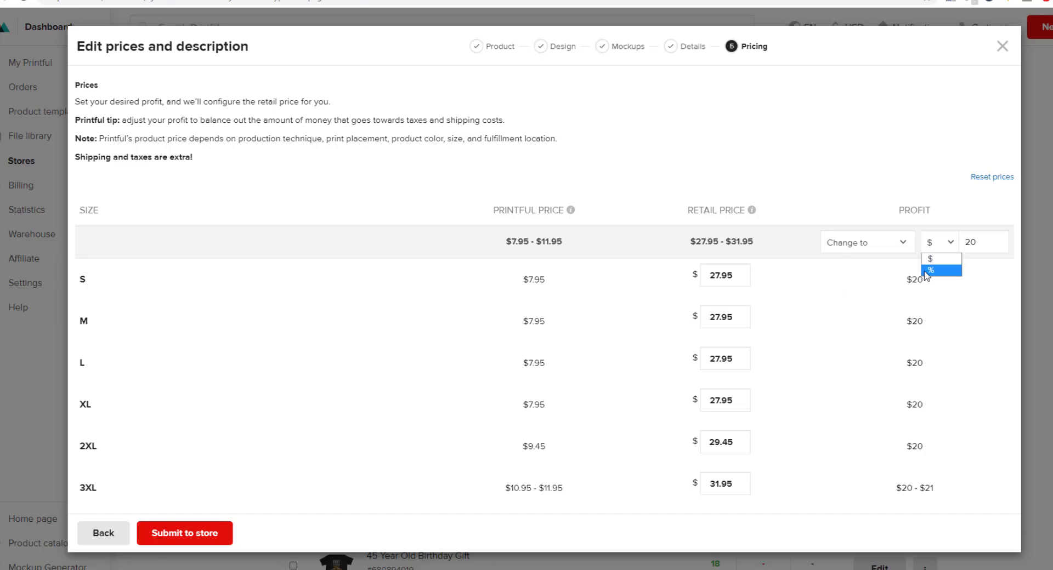
click(933, 246)
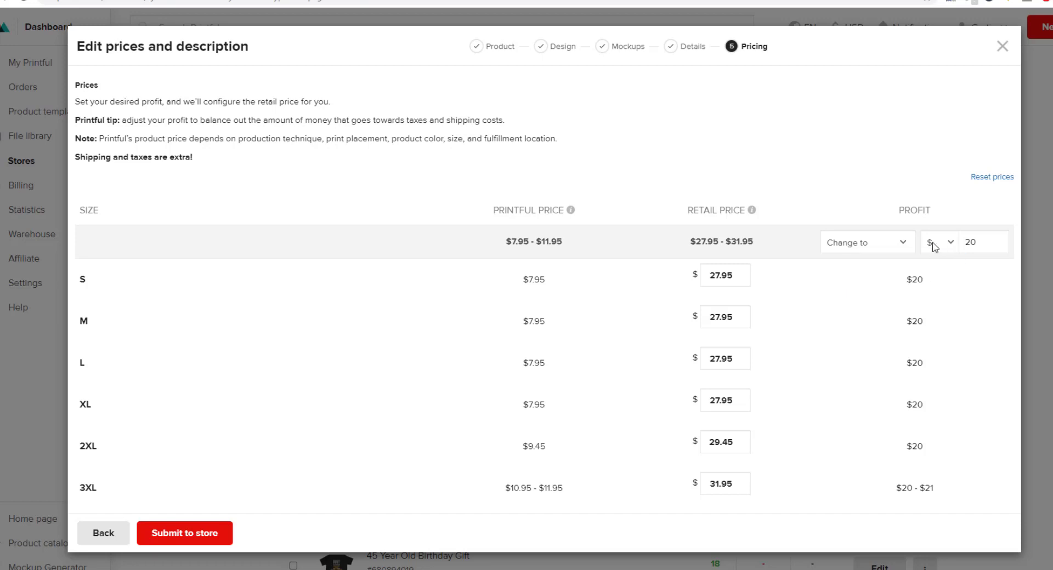
click(873, 246)
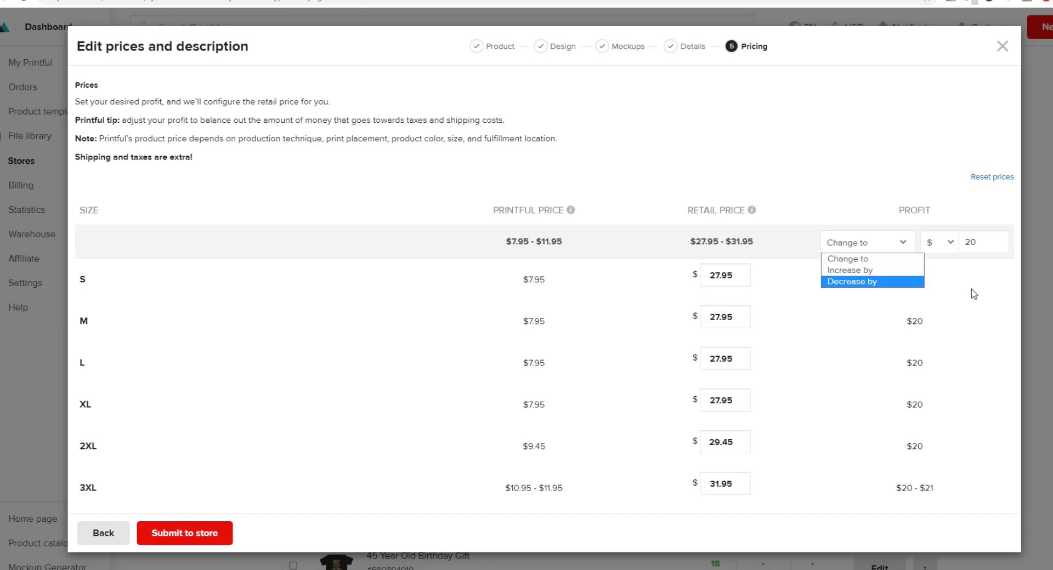
Change the profit for all sizes to $12.
double_click(970, 242)
text(12)
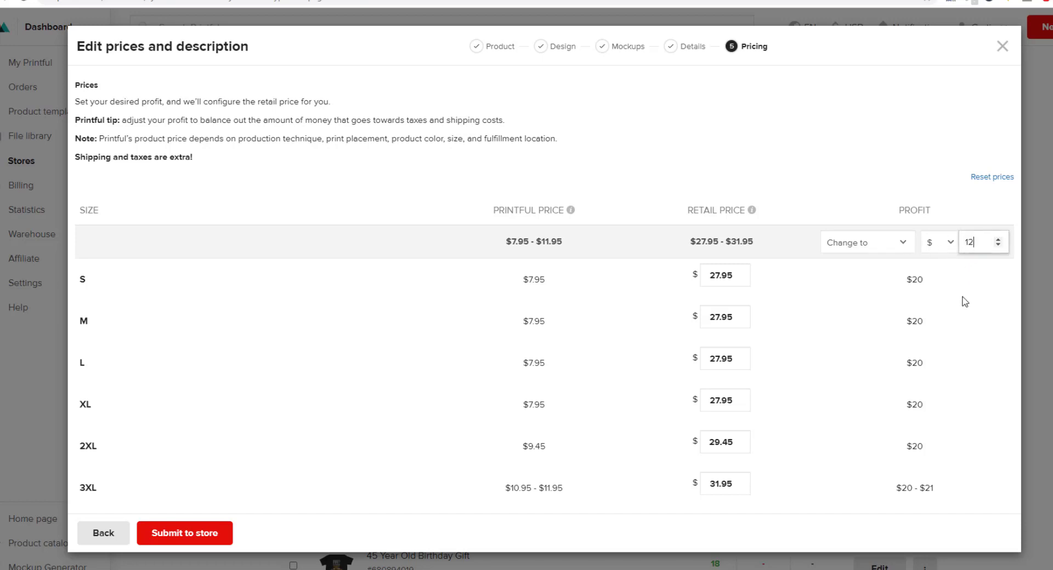
click(961, 294)
Set the retail price of size L to $19.
double_click(732, 269)
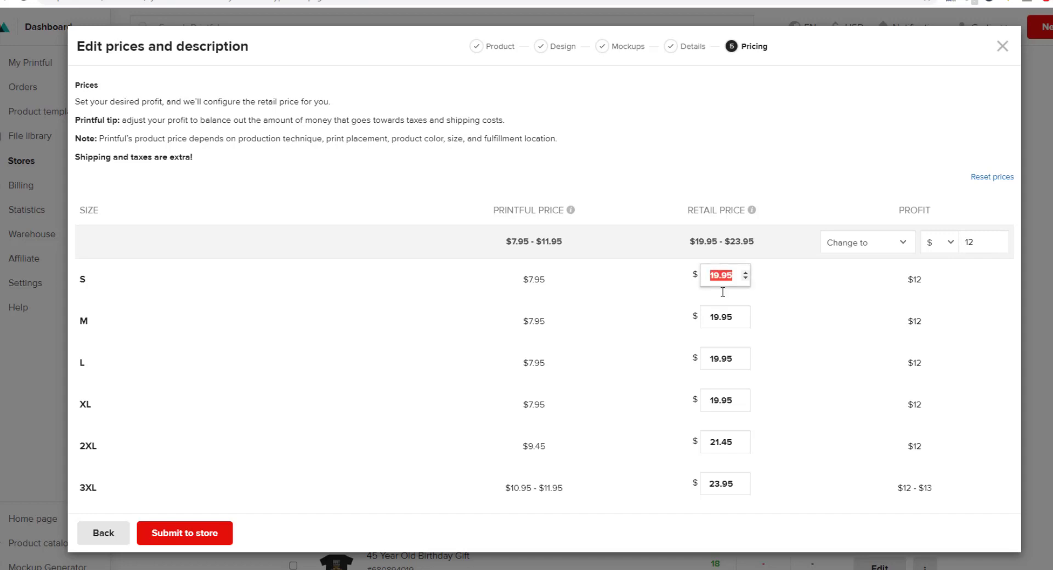
key(Tab)
key(Tab)
text(19)
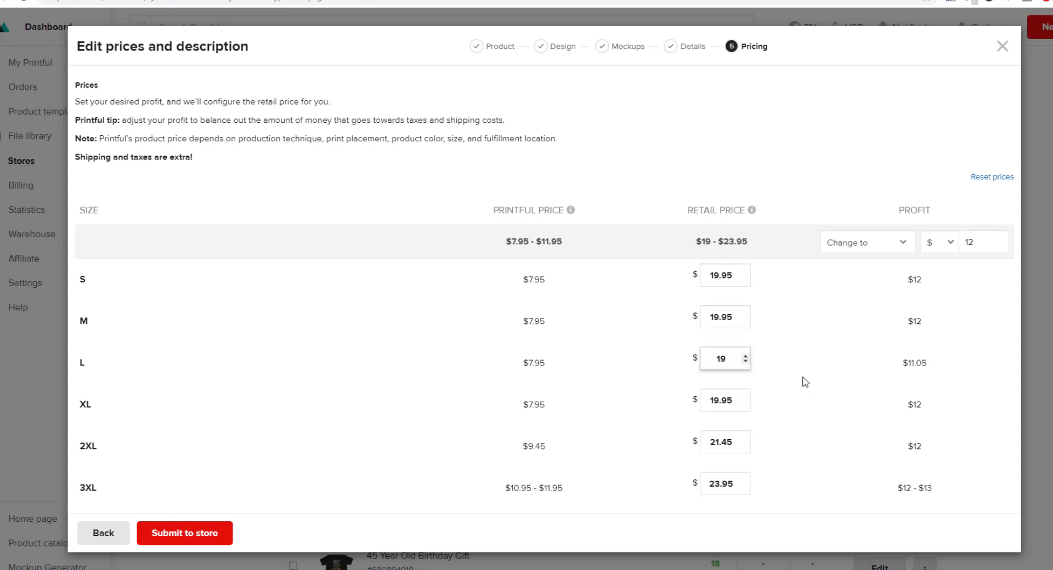
double_click(969, 242)
click(963, 310)
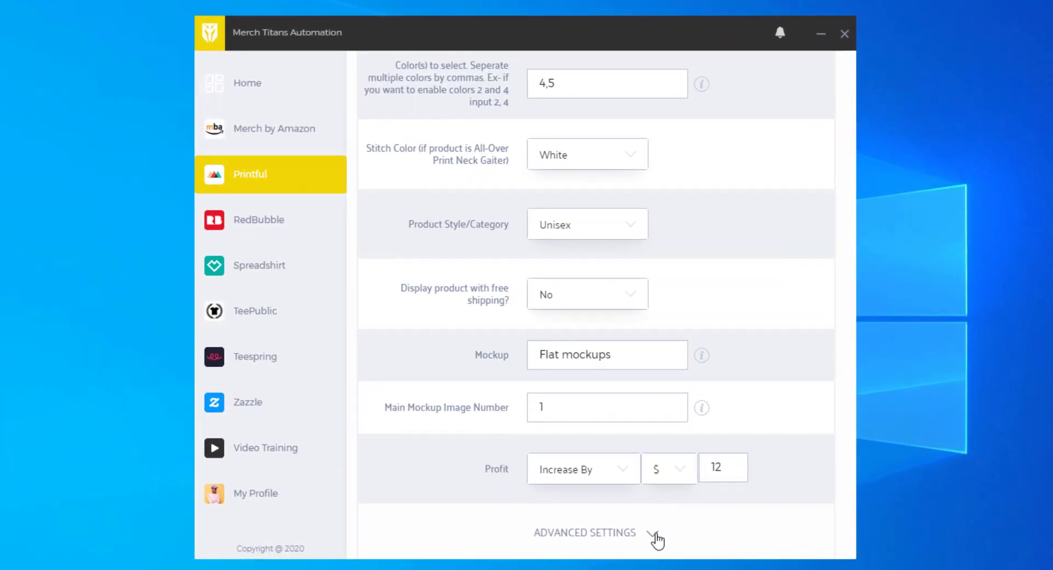
Switch to Merch Titans Automation, review the Printful settings, and expand the advanced settings.
scroll(604, 418, up, 7)
scroll(601, 411, down, 7)
click(661, 537)
scroll(741, 487, down, 3)
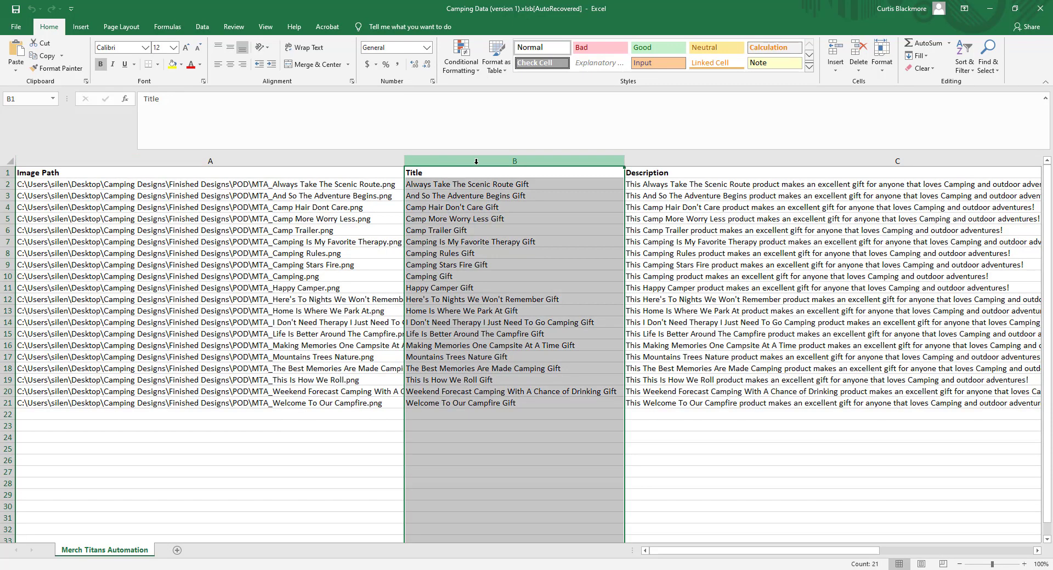
Examine the Description and Title columns in the Excel camping data sheet, then put the spreadsheet away.
click(684, 161)
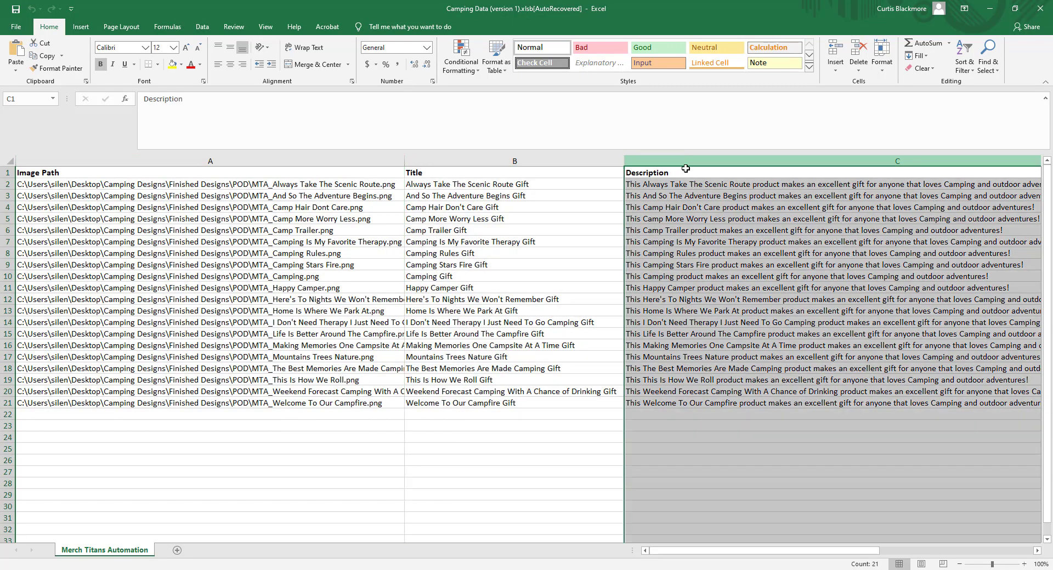
click(538, 161)
click(989, 9)
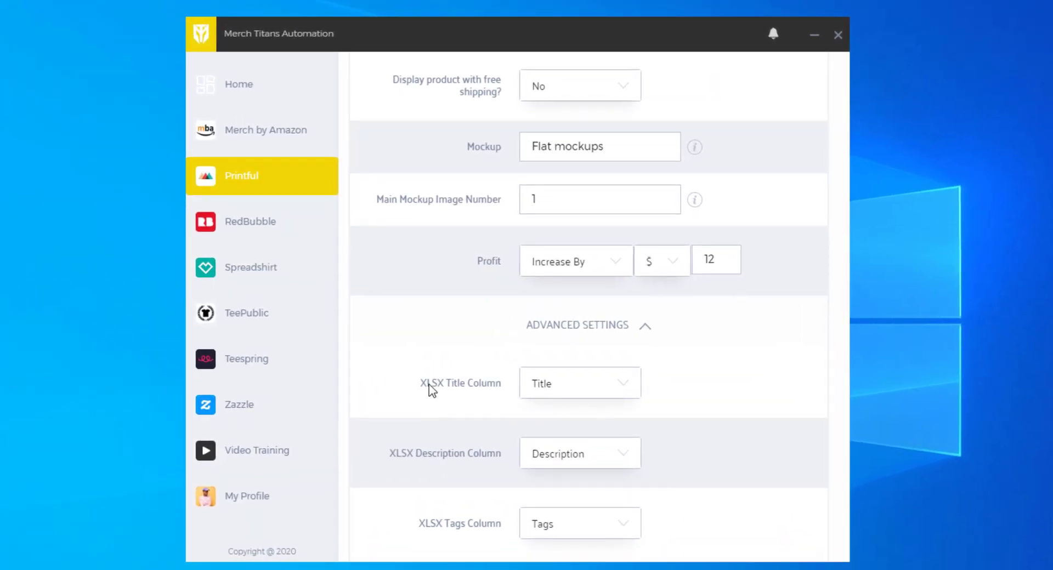
Map the XLSX title, description and tags columns to Title, Description and Tags in the advanced settings.
click(622, 397)
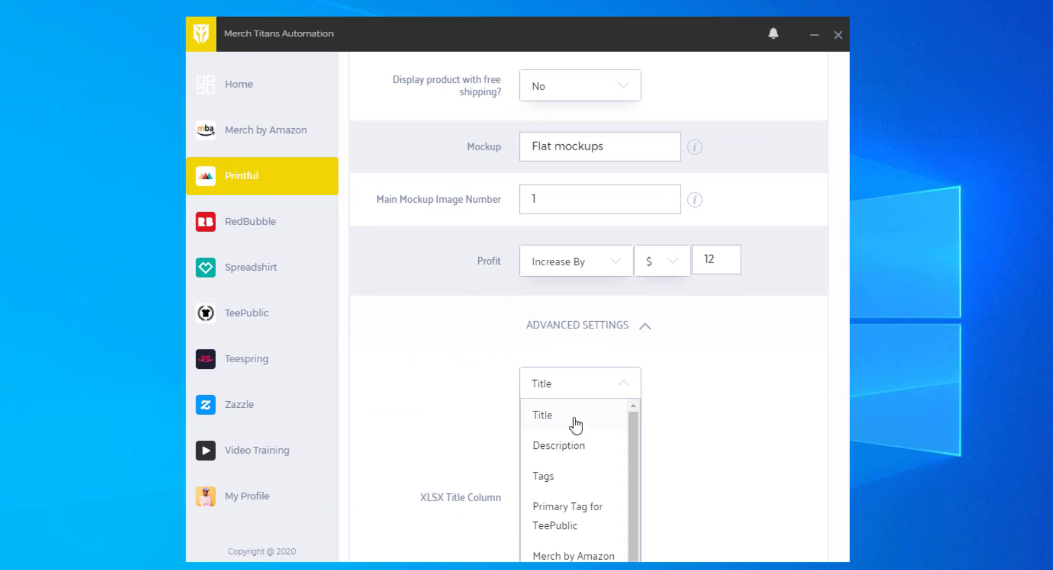
click(576, 424)
click(600, 460)
click(567, 518)
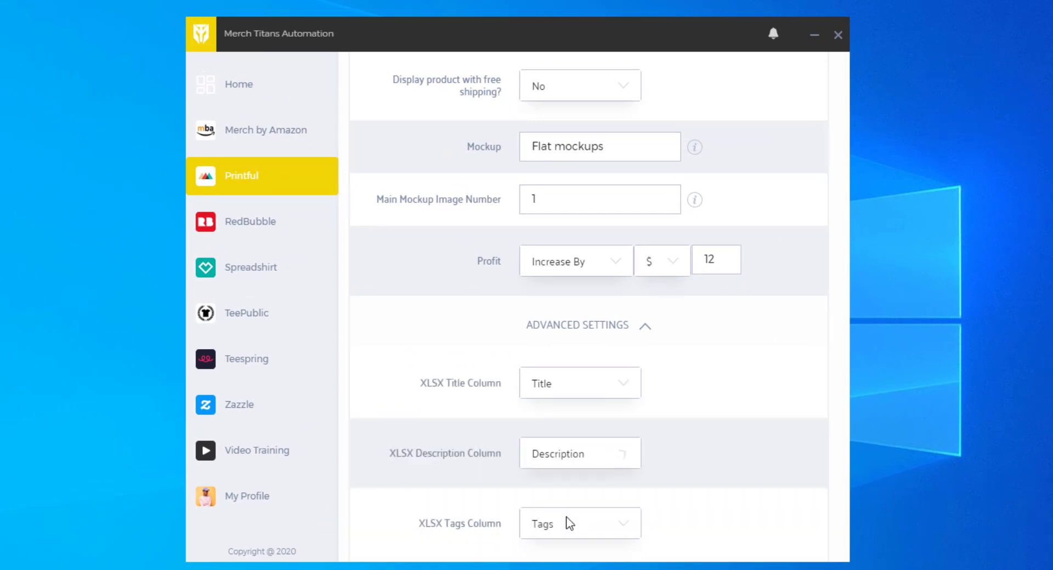
click(590, 528)
scroll(705, 479, down, 4)
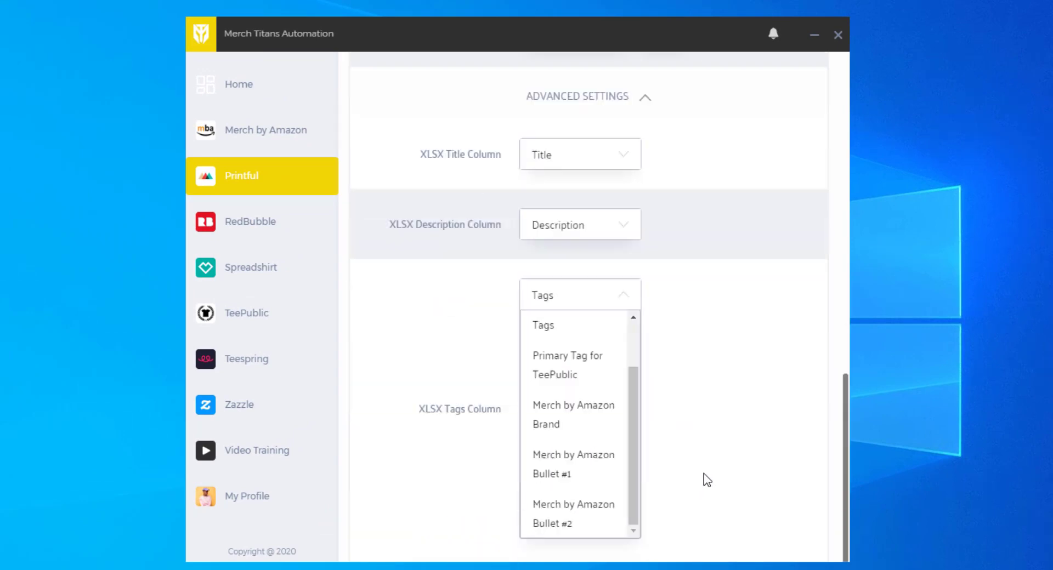
scroll(589, 438, up, 2)
scroll(581, 441, down, 2)
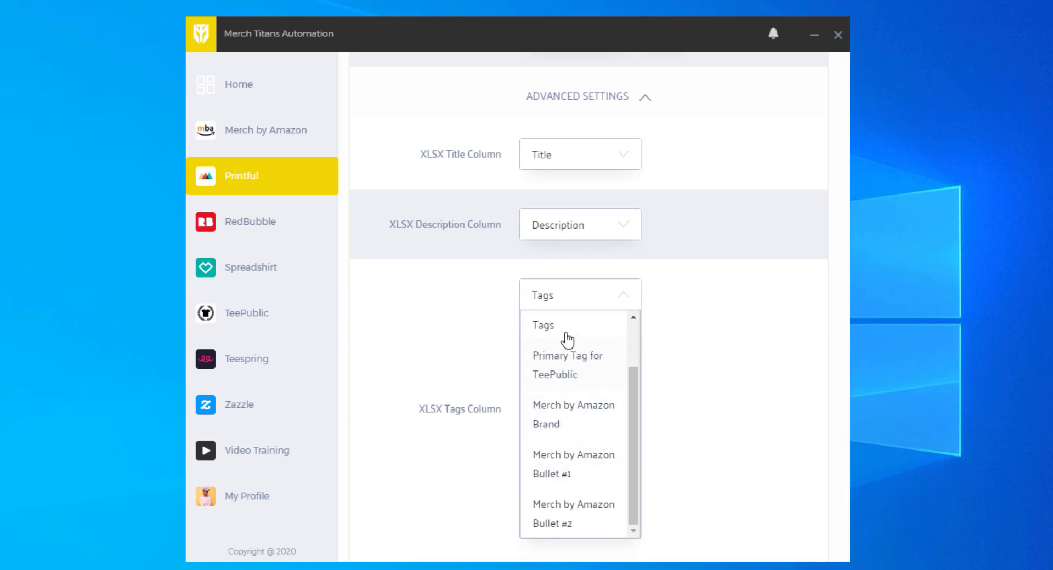
click(567, 329)
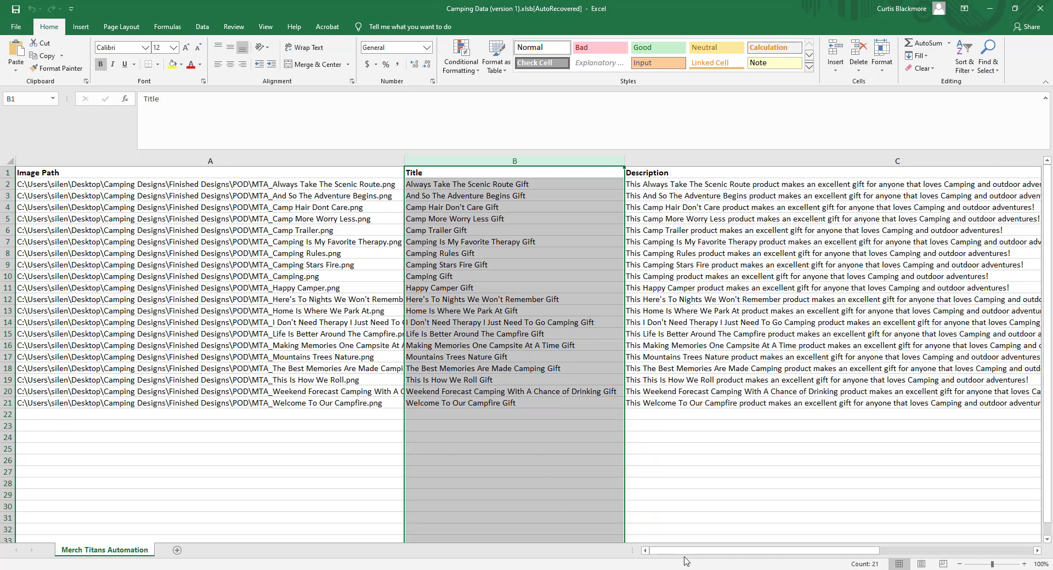
Enter TEST as the heading of column J in the Excel camping data sheet.
drag(684, 551, 762, 552)
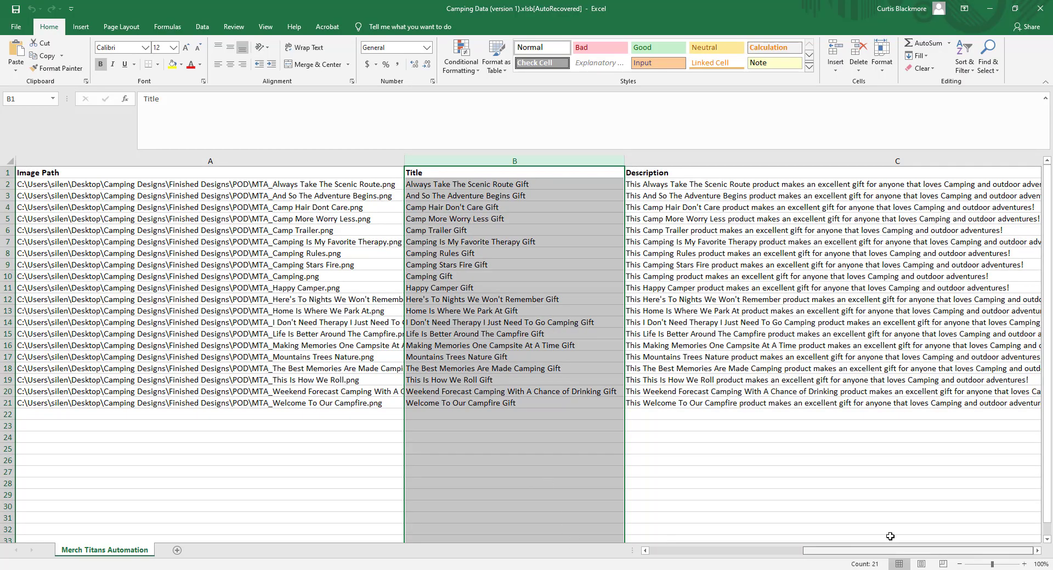
click(509, 185)
click(509, 172)
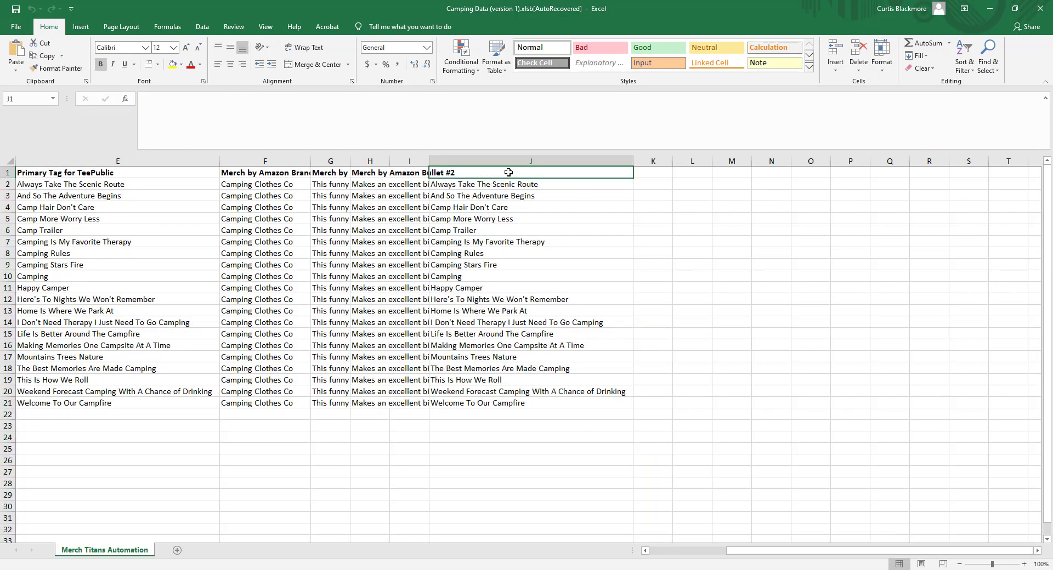
text(TEST)
key(Return)
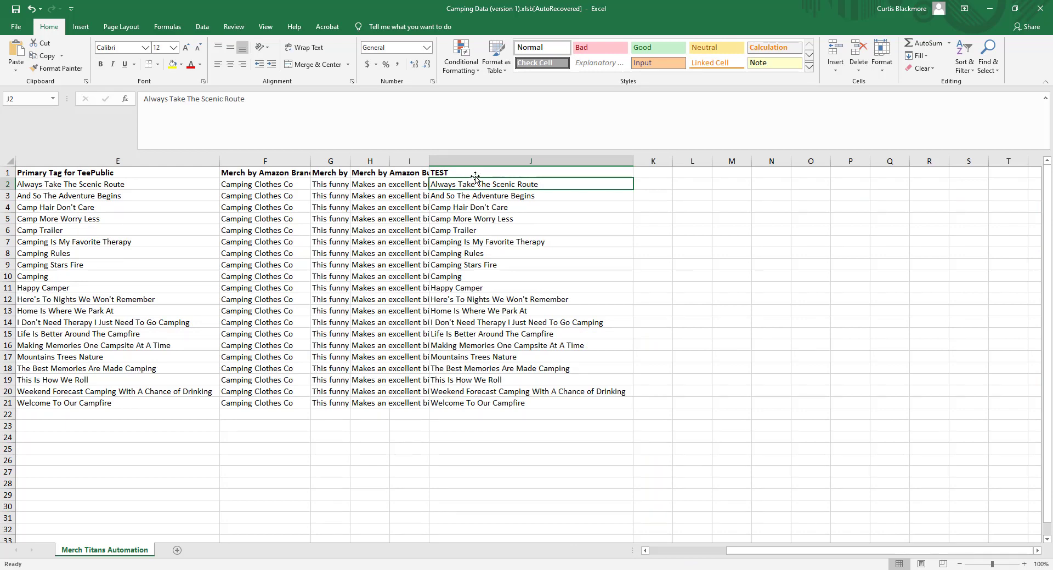
Undo the heading entry in column J of the Excel camping data sheet and minimize the spreadsheet.
key(ctrl+z)
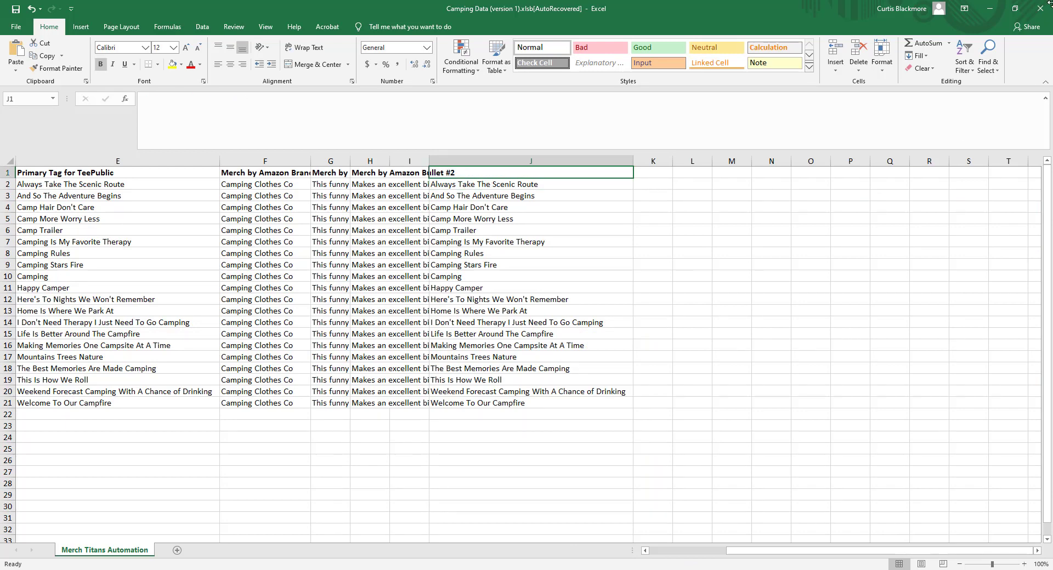
click(990, 8)
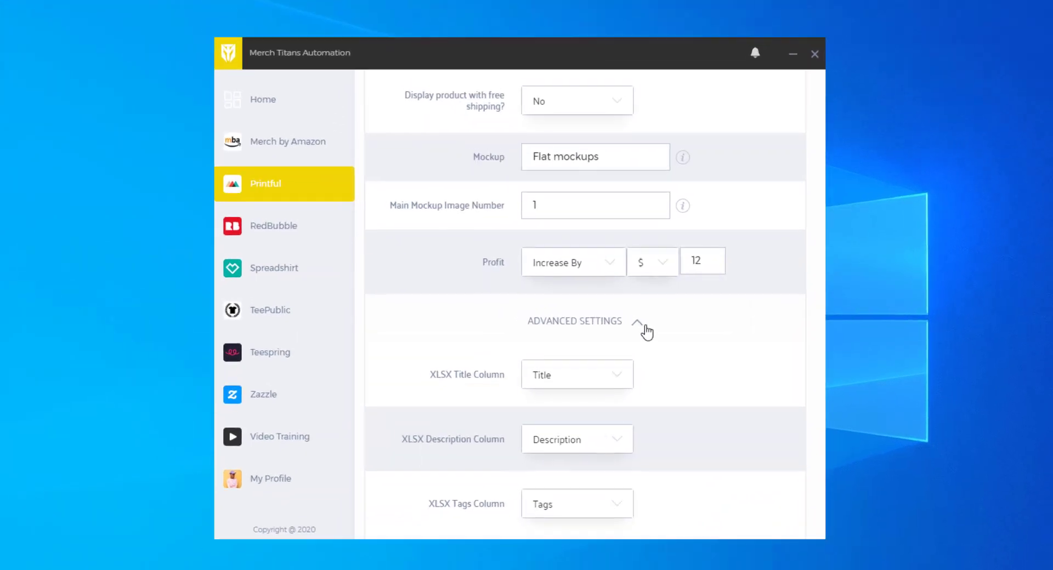
Collapse the advanced settings, then go to the home page and start the run with Printful enabled.
click(618, 311)
scroll(696, 510, up, 7)
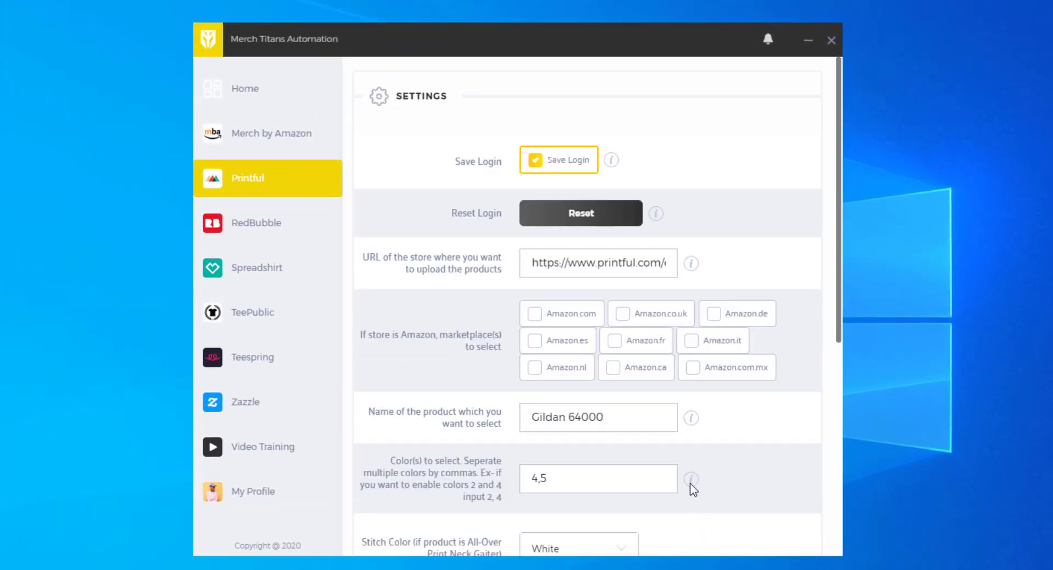
click(225, 96)
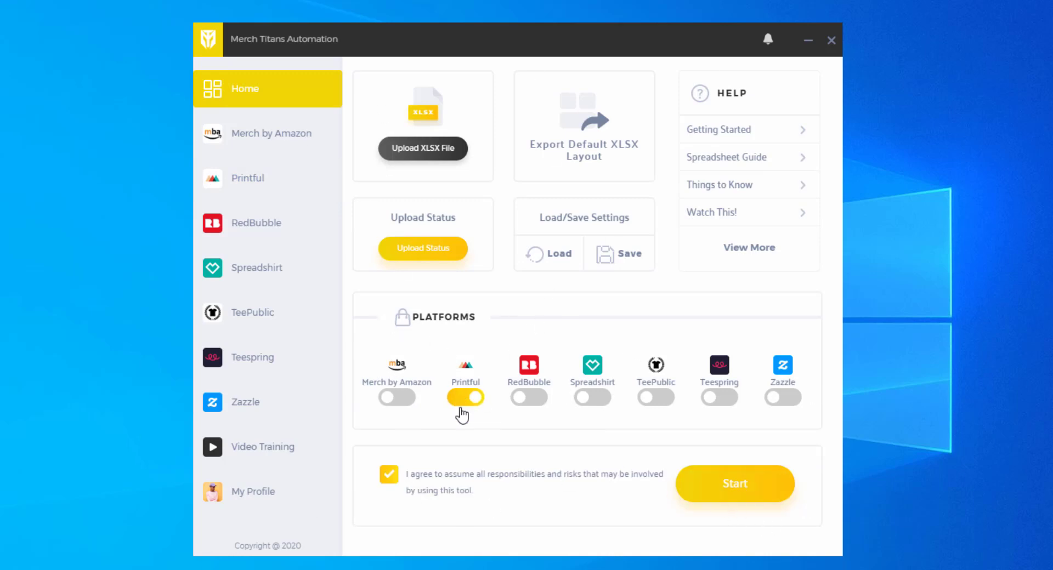
click(738, 488)
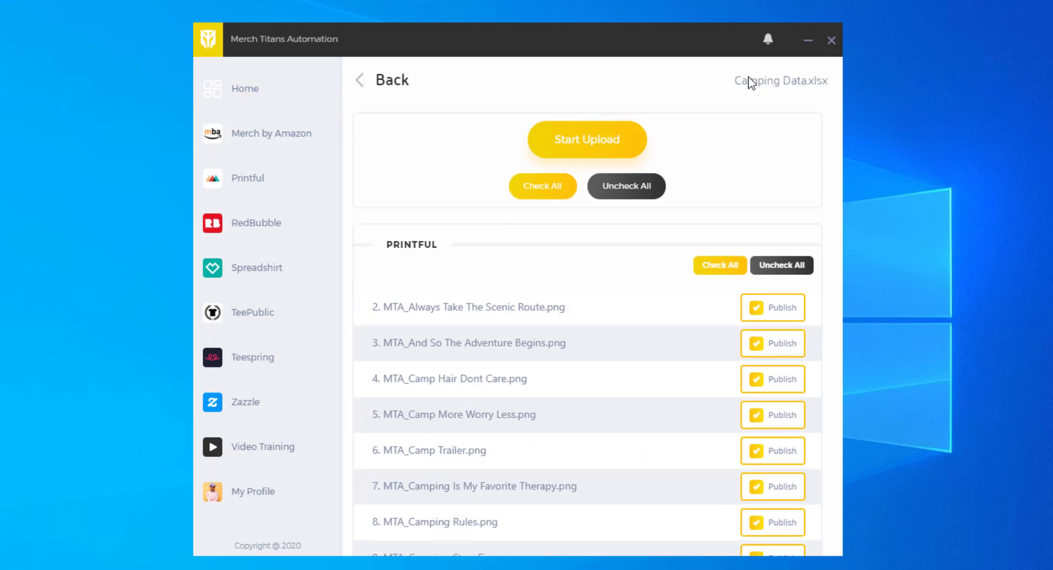
Try unchecking and rechecking all Printful designs for publishing, look through the list, and leave every design unchecked.
click(781, 268)
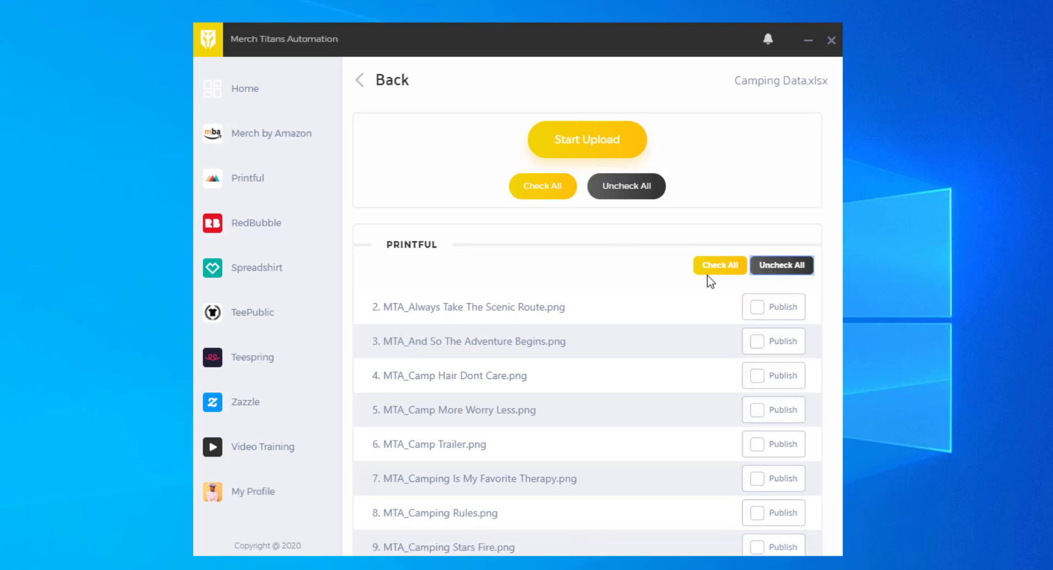
click(734, 274)
click(781, 265)
click(713, 267)
scroll(724, 351, down, 8)
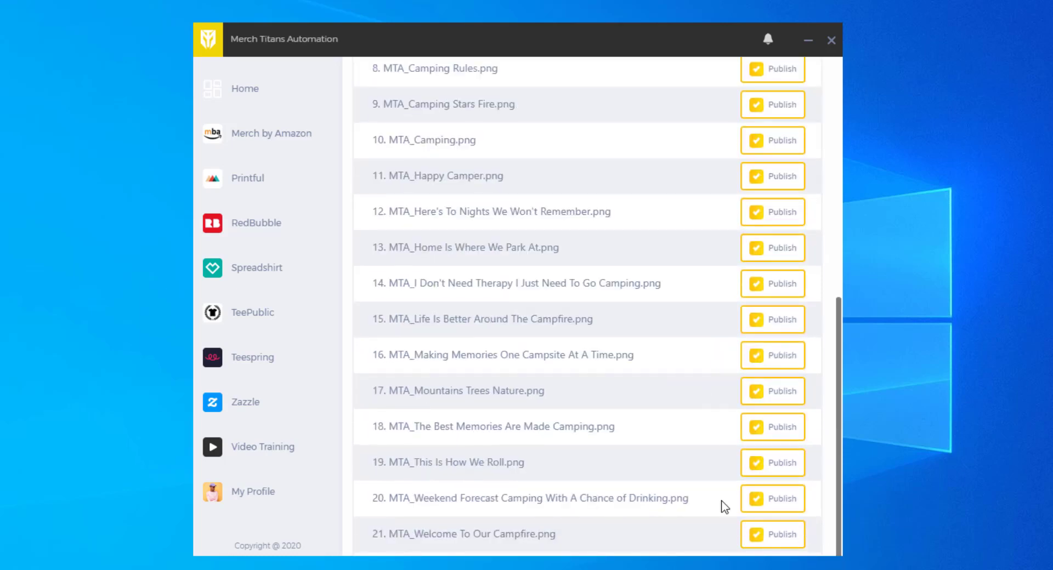
scroll(722, 494, up, 8)
click(781, 307)
click(779, 267)
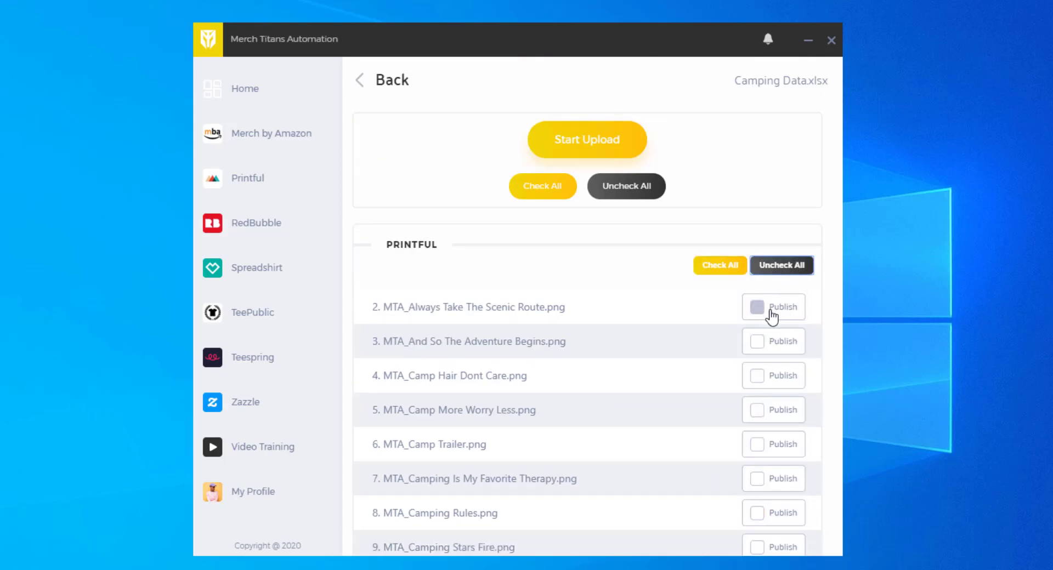
Mark the first five Printful designs, MTA_Always Take The Scenic Route.png through MTA_Camp Trailer.png, for publishing.
click(769, 307)
click(769, 342)
click(769, 378)
click(770, 414)
click(770, 445)
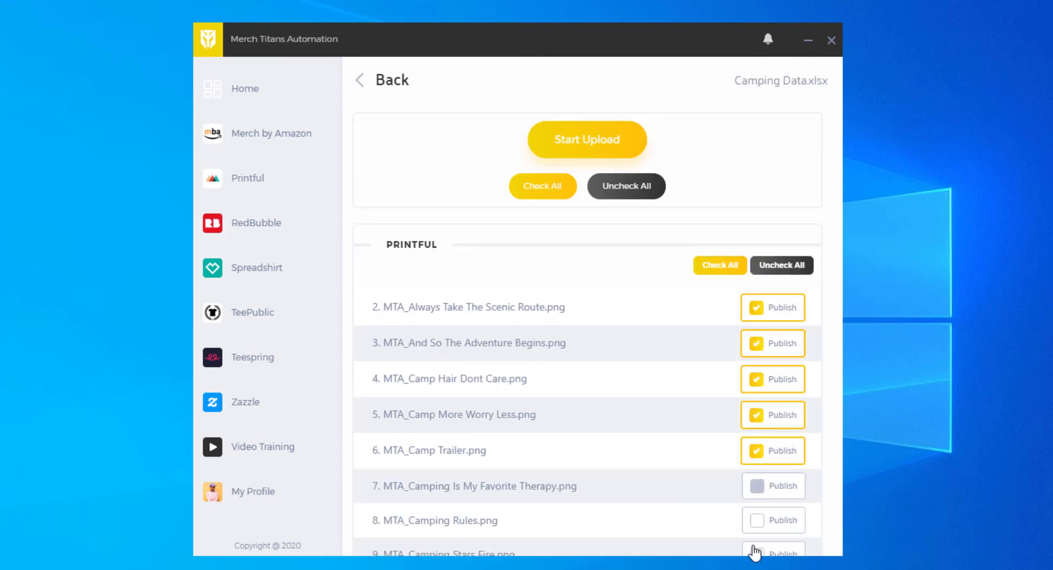
Clear the current selection, mark all Printful designs for publishing and start the upload.
click(785, 268)
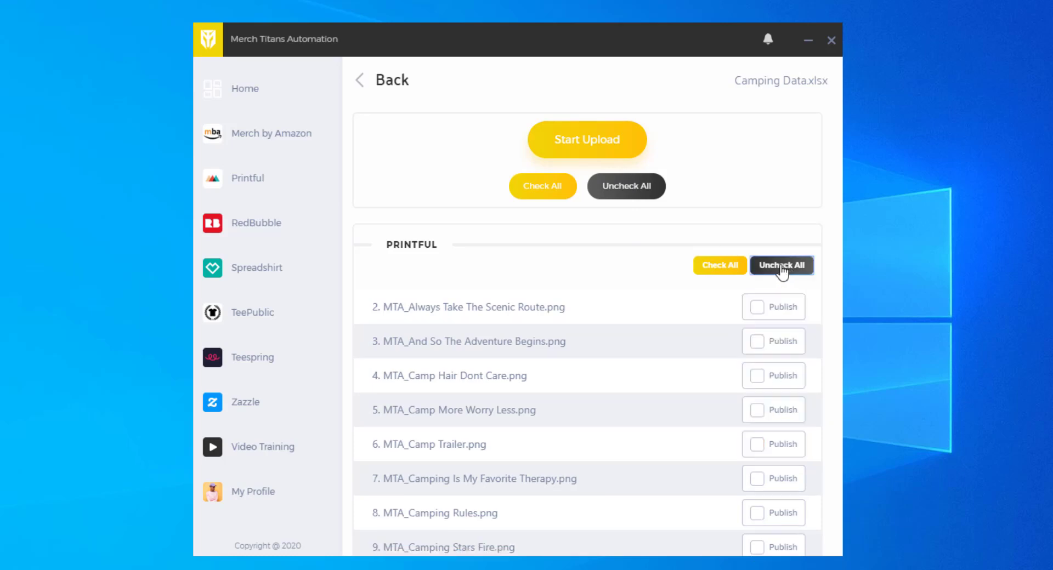
click(720, 267)
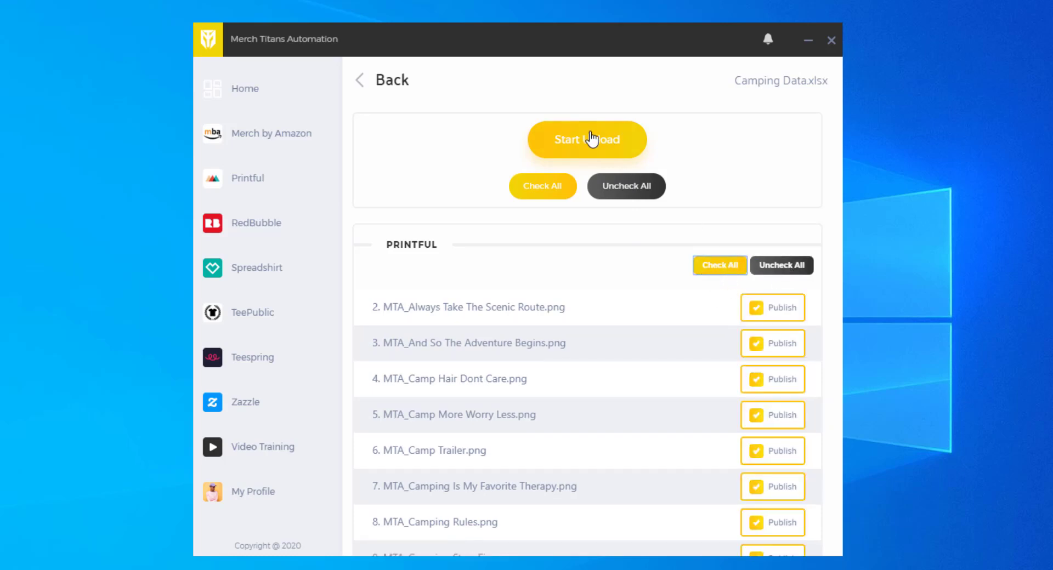
click(591, 142)
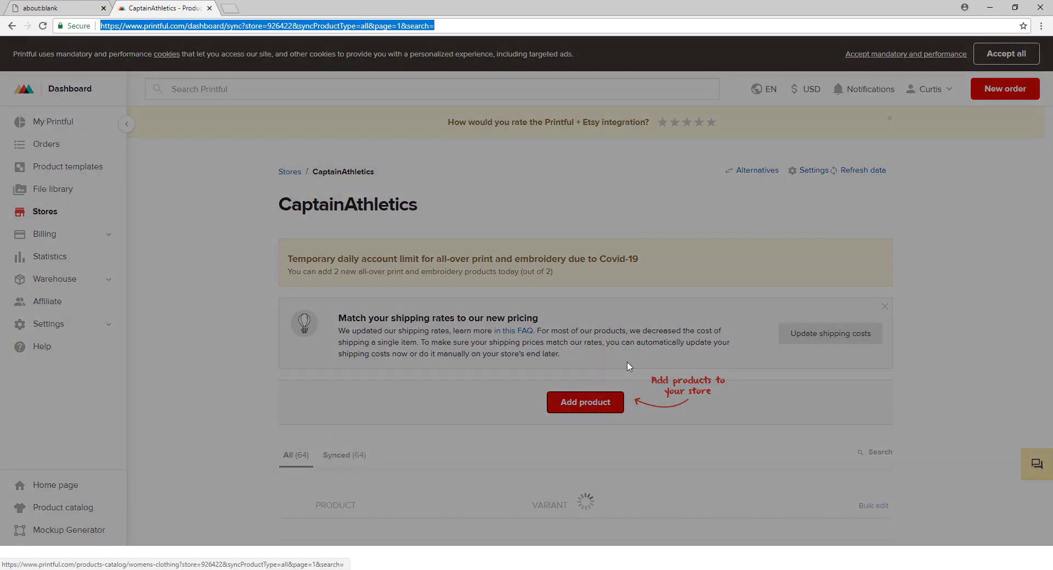
Set up a Gildan 64000 T-shirt in Printful with the MTA_Always-Take-The-Scenic-Route.png design and continue through the mockups to the product details.
text(Gildan 64000)
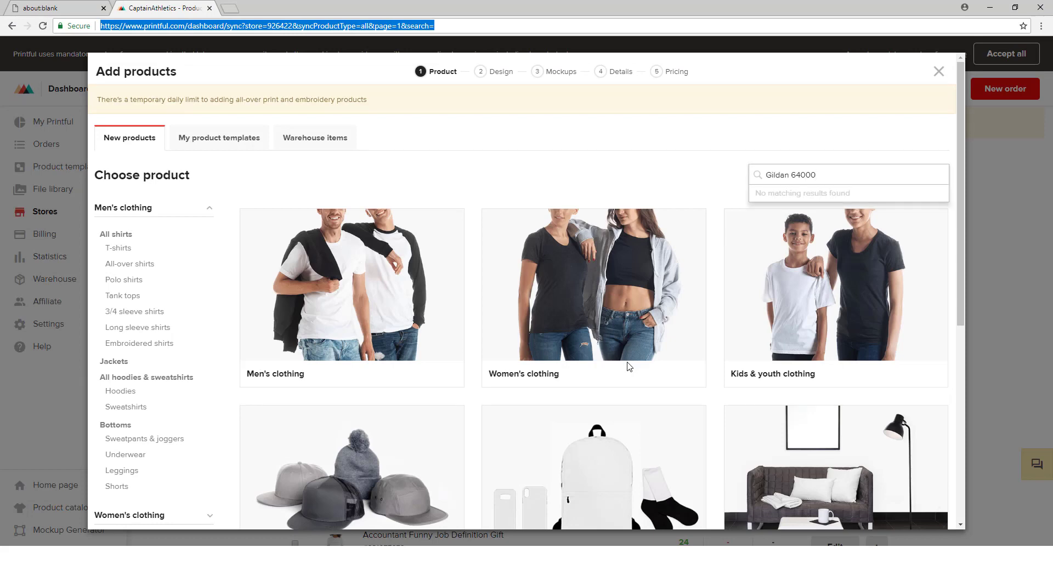
key(Return)
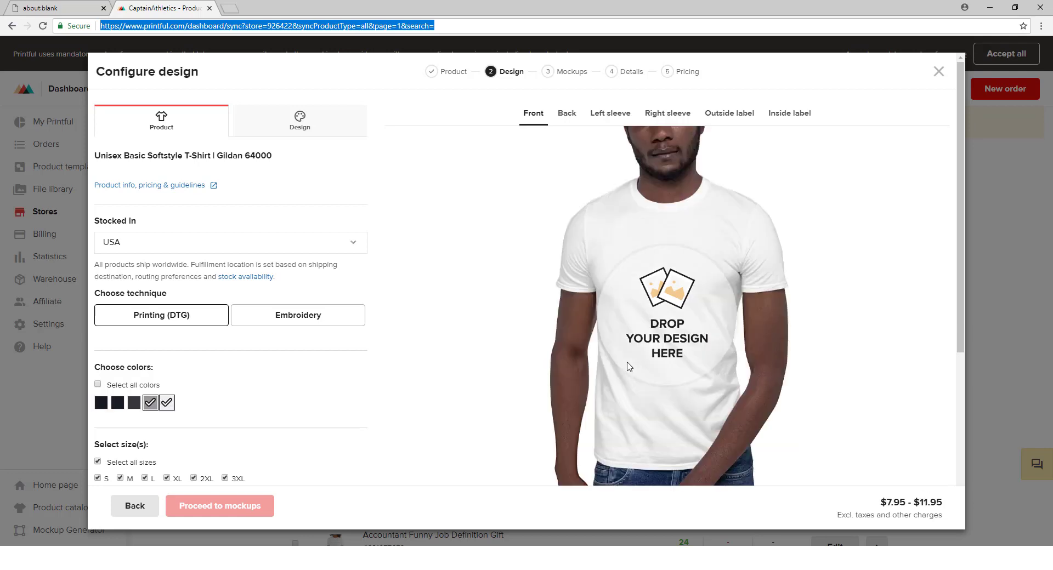
click(629, 366)
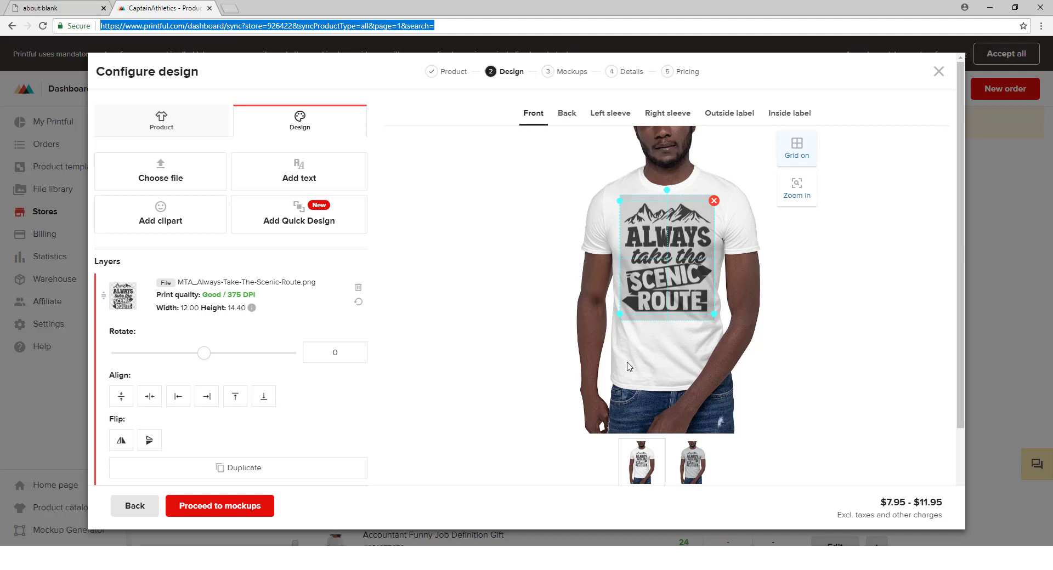
key(Return)
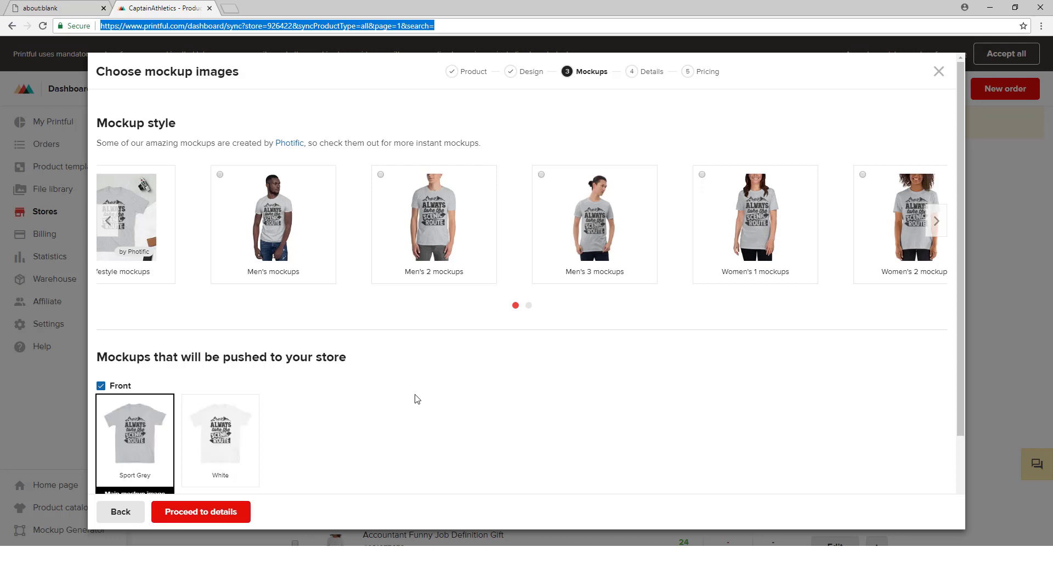
key(Return)
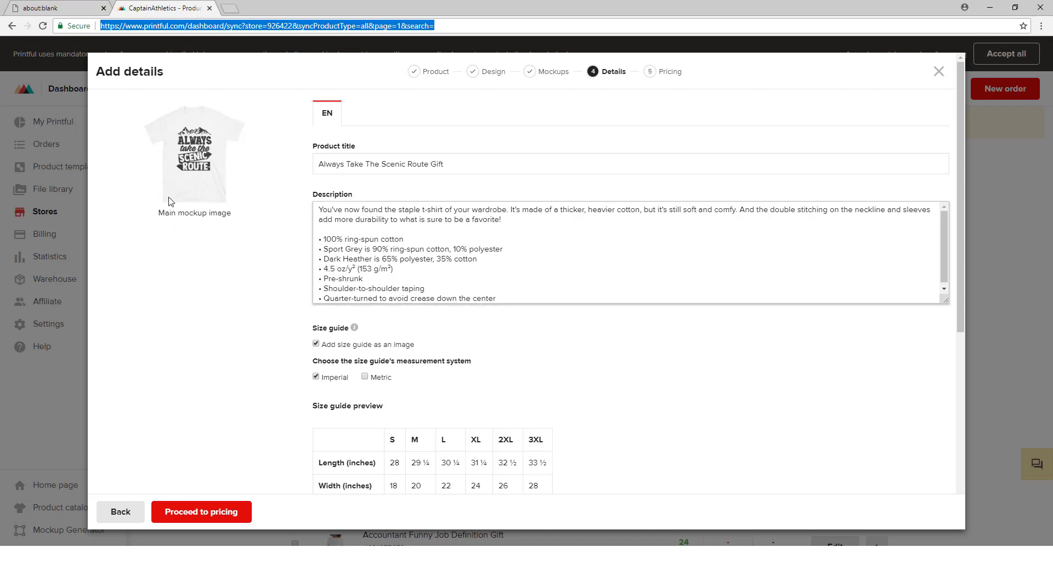
Enter the Always Take The Scenic Route camping gift description and add the tags camping, hiking, nature and outdoors.
text(This Always Take The Scenic Route product makes an excellent gift for anyone that loves Camping and outdoor adventures!)
key(Tab)
text(camping)
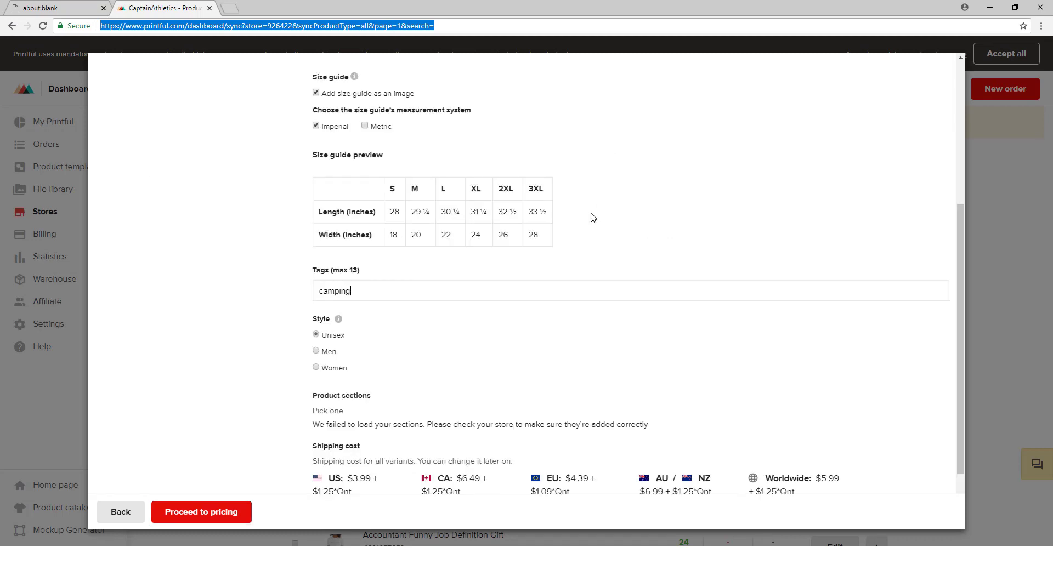
key(Return)
text(hiking)
key(Return)
text(nature)
key(Return)
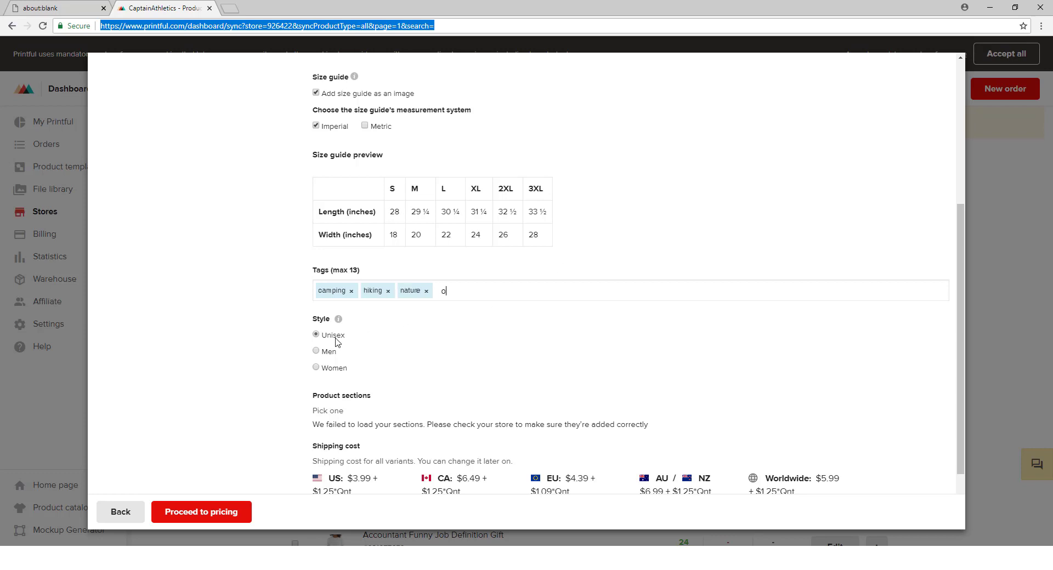
text(outdoors)
key(Return)
text(mount)
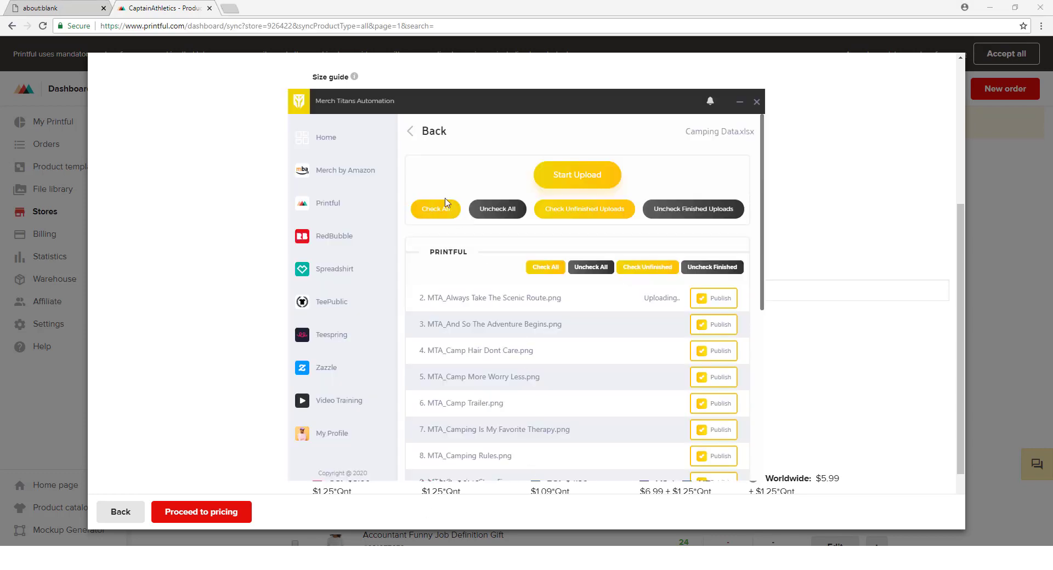
Check the upload at Printful's pricing stage, dismiss the error message and minimize the browser.
click(739, 102)
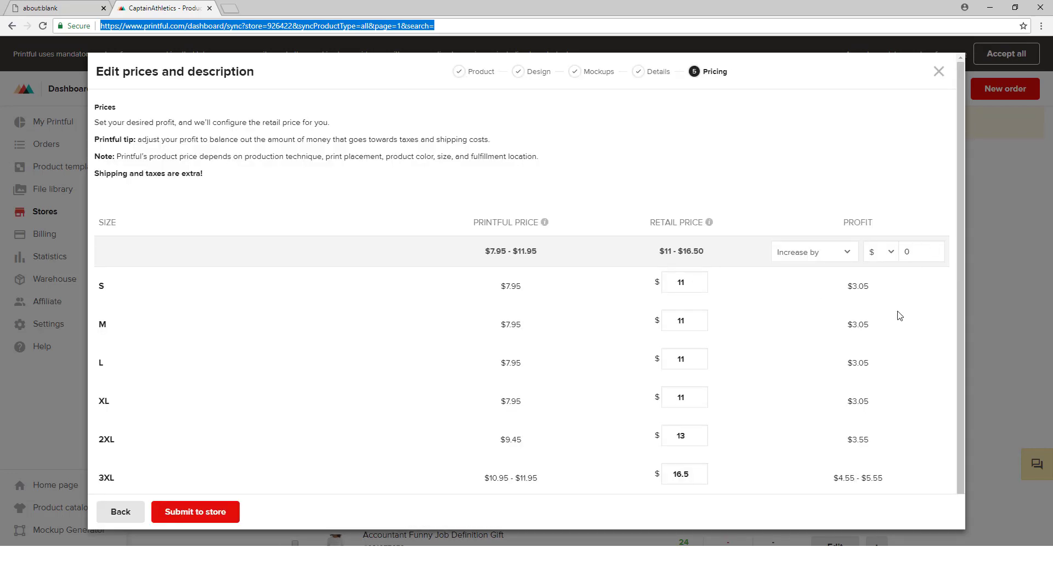
click(990, 9)
key(alt+Tab)
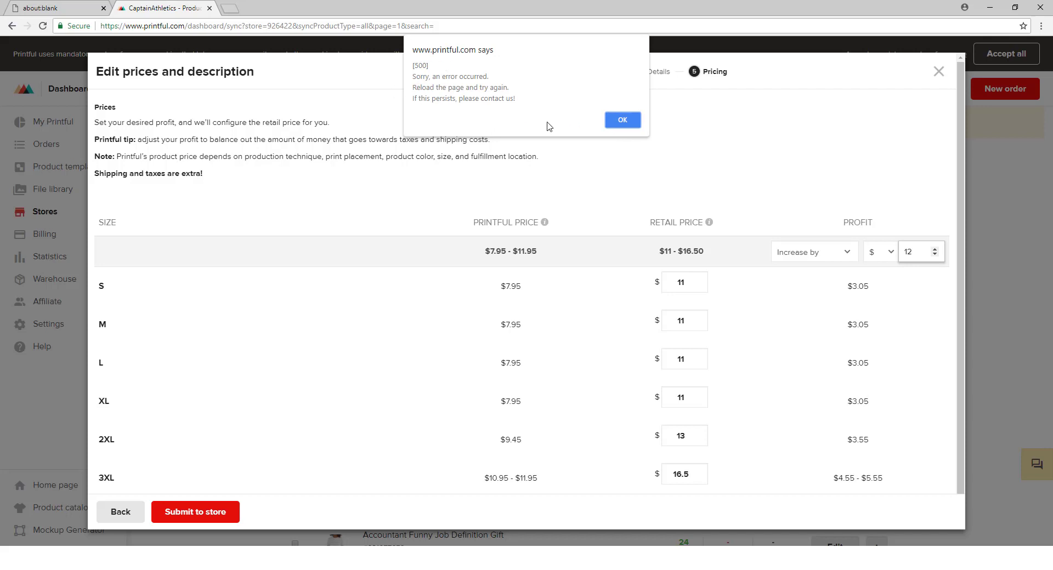
click(621, 124)
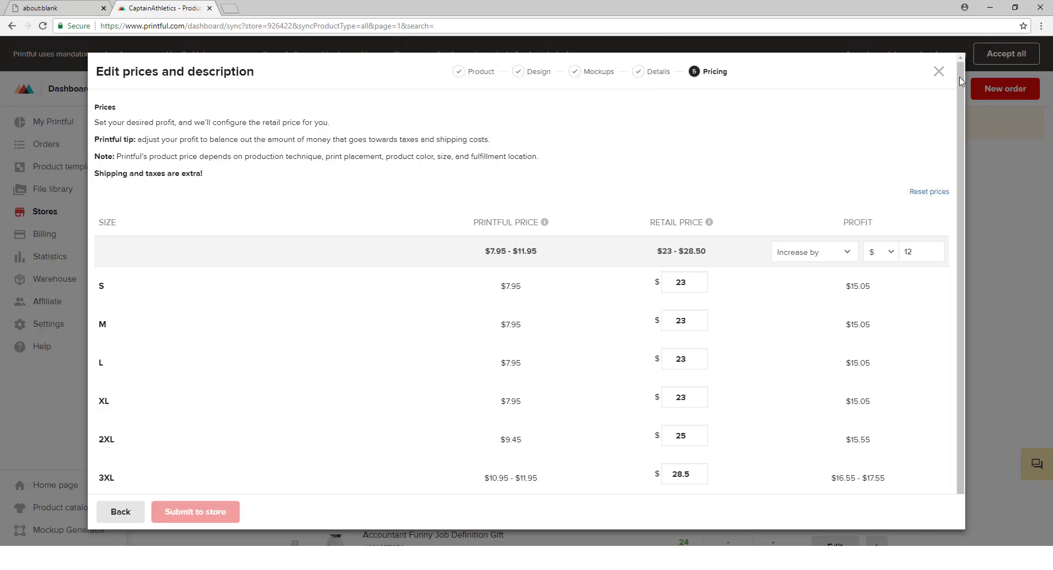
click(987, 16)
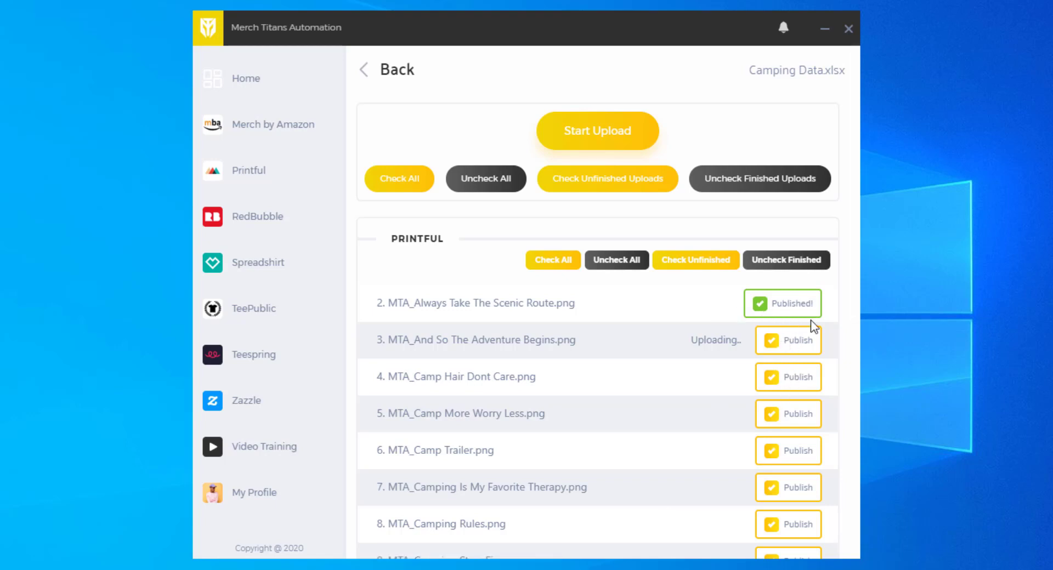
Uncheck the finished Printful uploads, recheck all designs and look through the upload list.
click(783, 262)
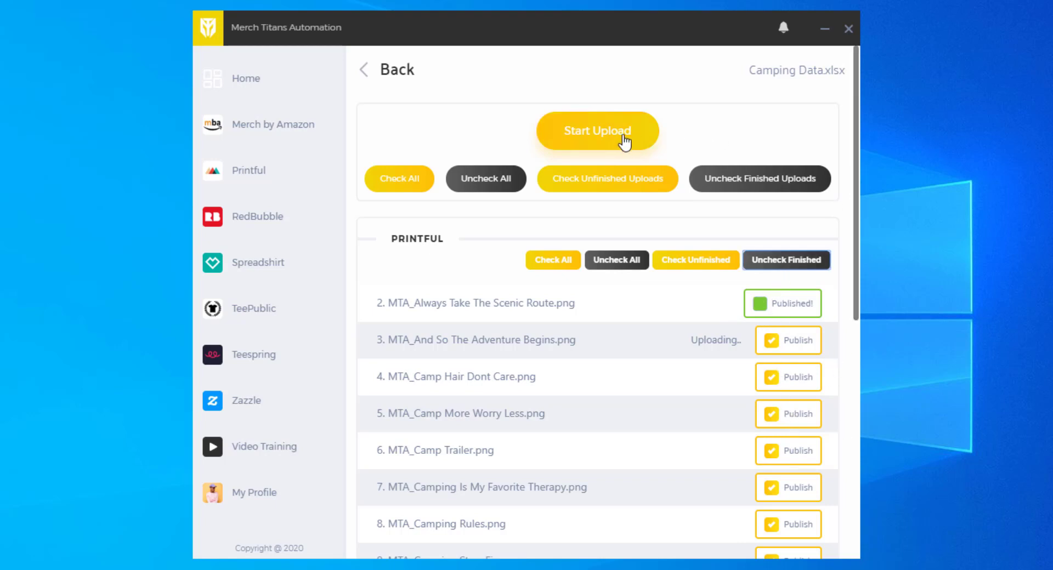
scroll(766, 384, down, 5)
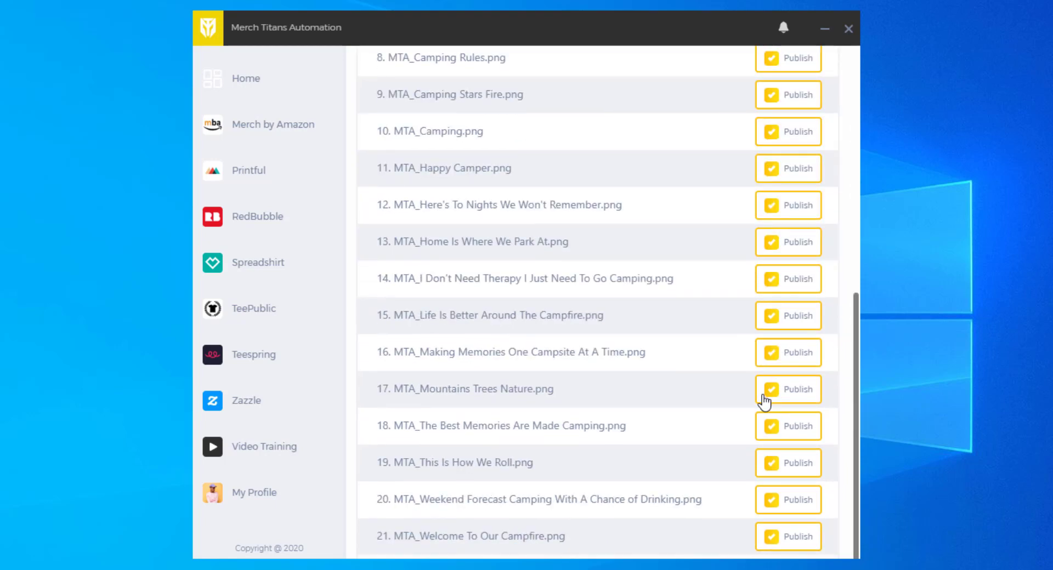
scroll(764, 399, up, 5)
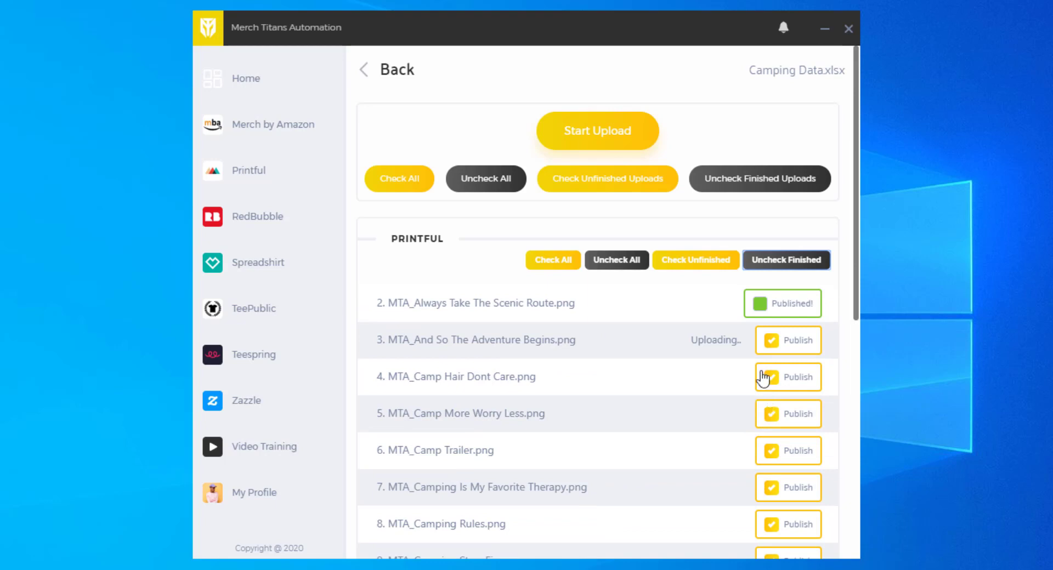
click(565, 263)
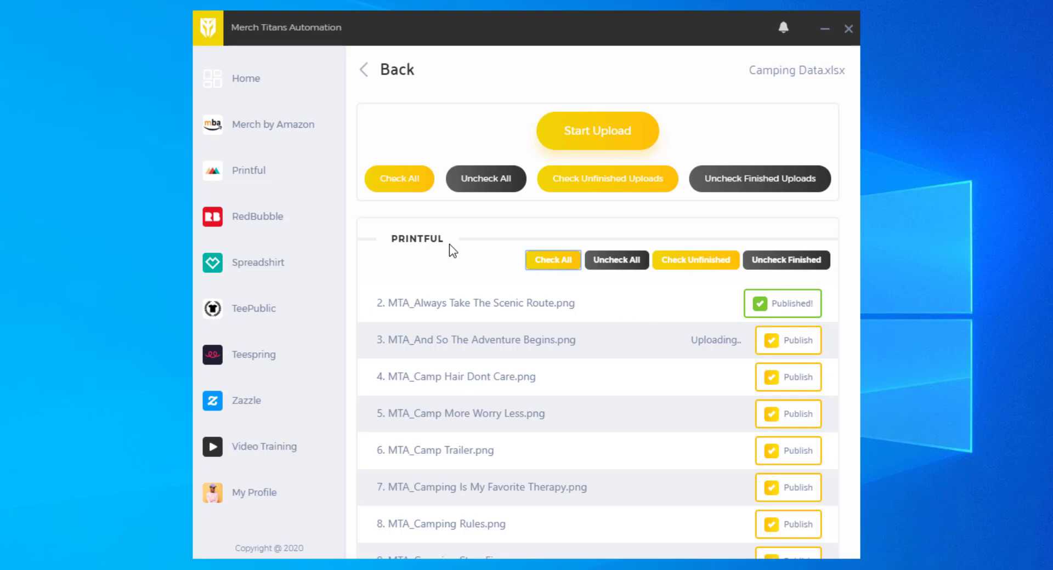
scroll(450, 245, down, 5)
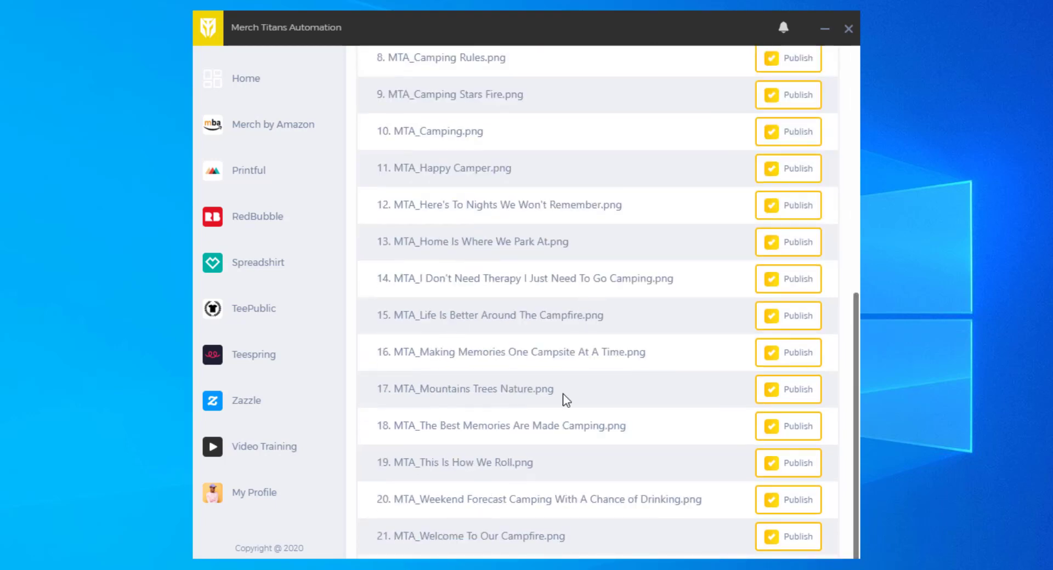
scroll(551, 417, up, 6)
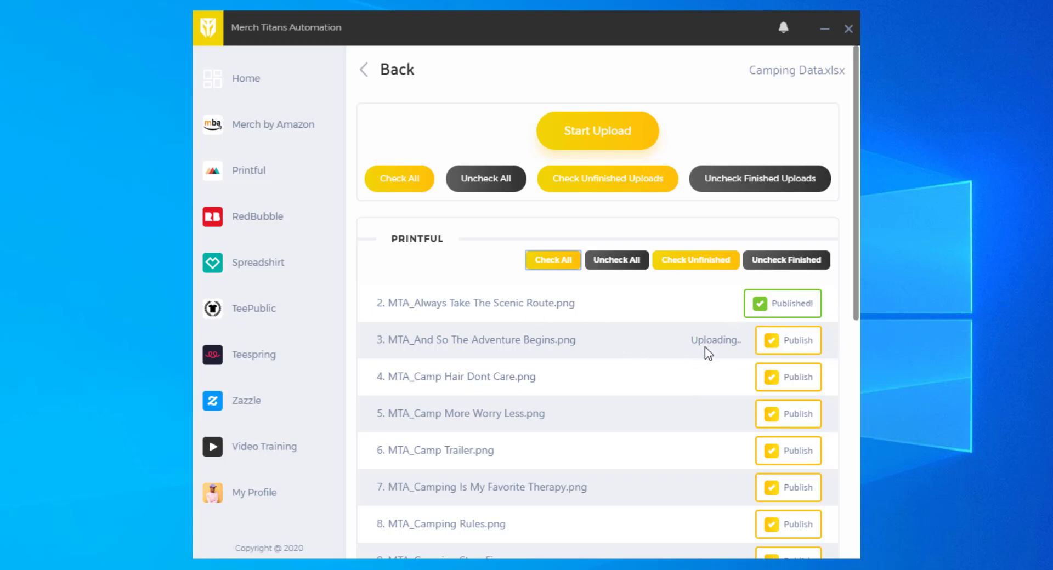
Return to the home page and reopen the upload status for Camping Data.xlsx.
click(386, 72)
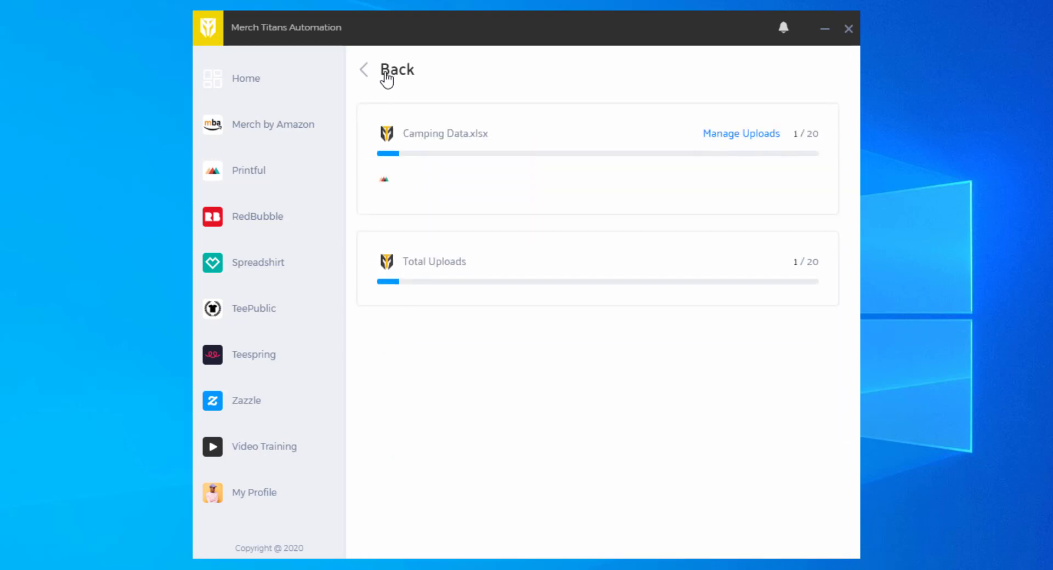
click(387, 74)
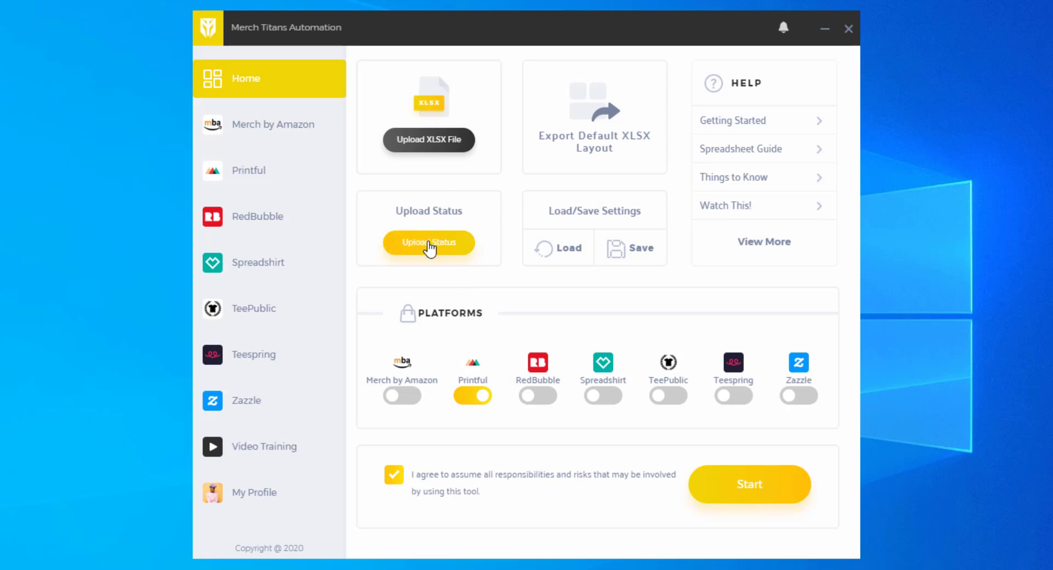
click(428, 244)
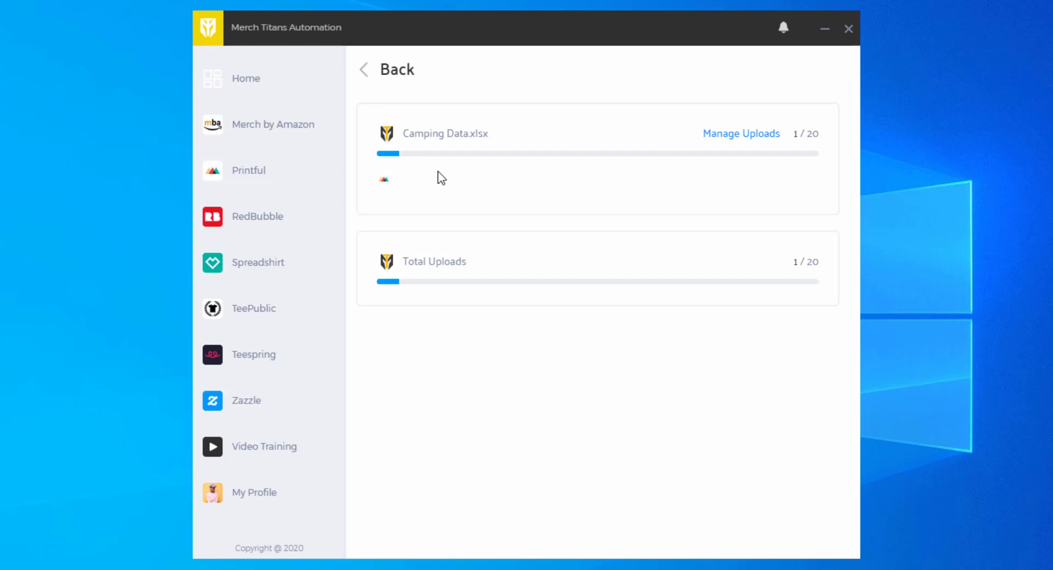
Open the upload management for Camping Data.xlsx and review the publishing status of the Printful designs.
click(710, 134)
scroll(712, 296, down, 8)
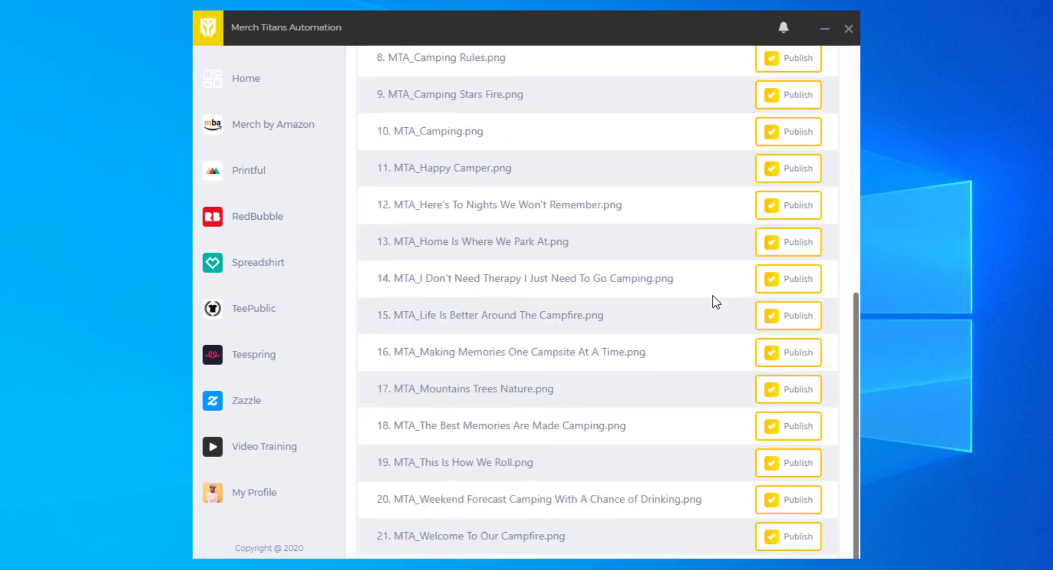
scroll(712, 313, up, 8)
scroll(743, 317, down, 8)
scroll(762, 496, up, 8)
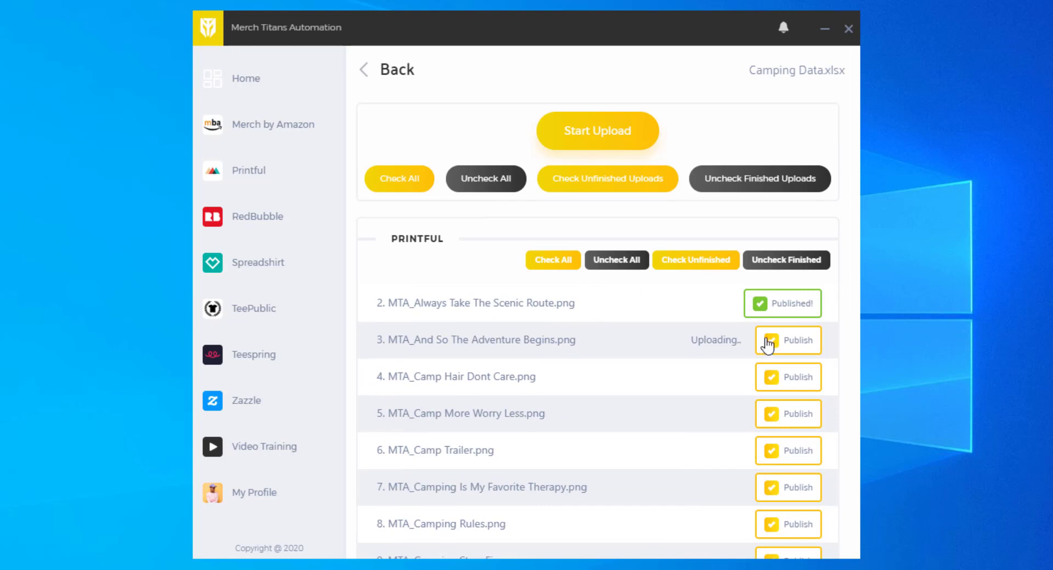
Return to the home page and dismiss the error message in the Printful browser window.
click(392, 71)
click(394, 75)
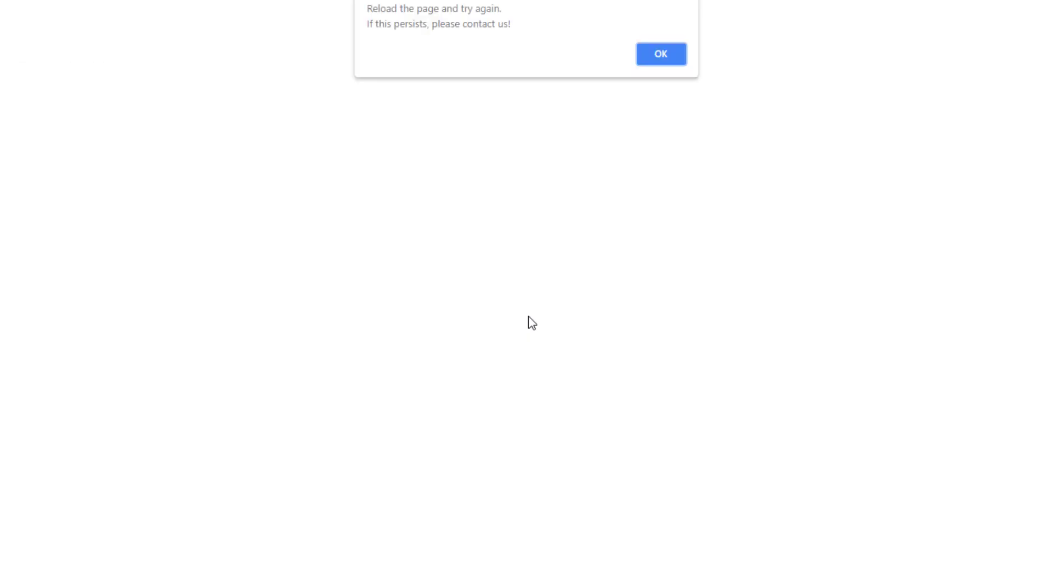
click(660, 53)
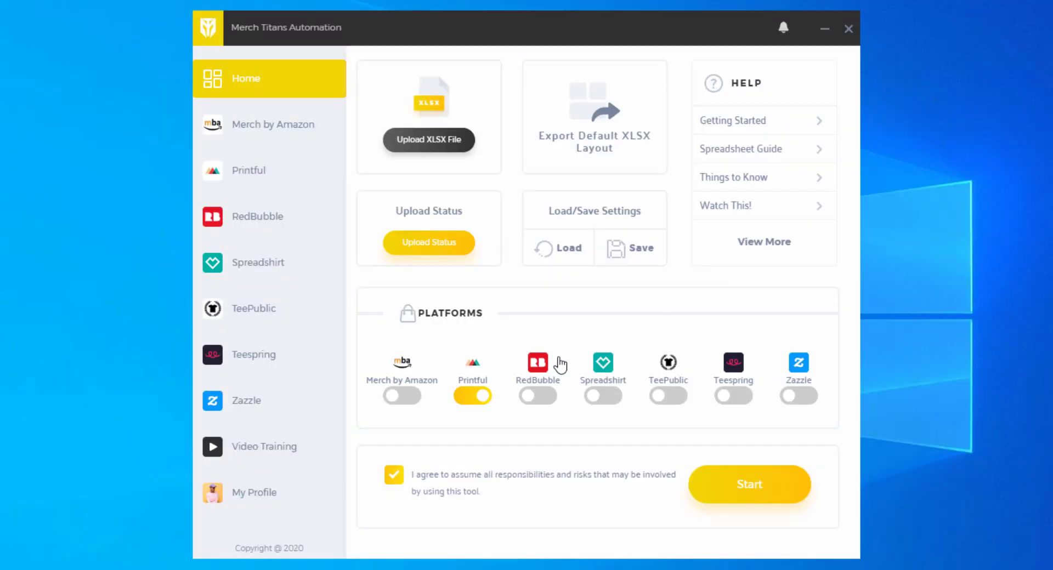